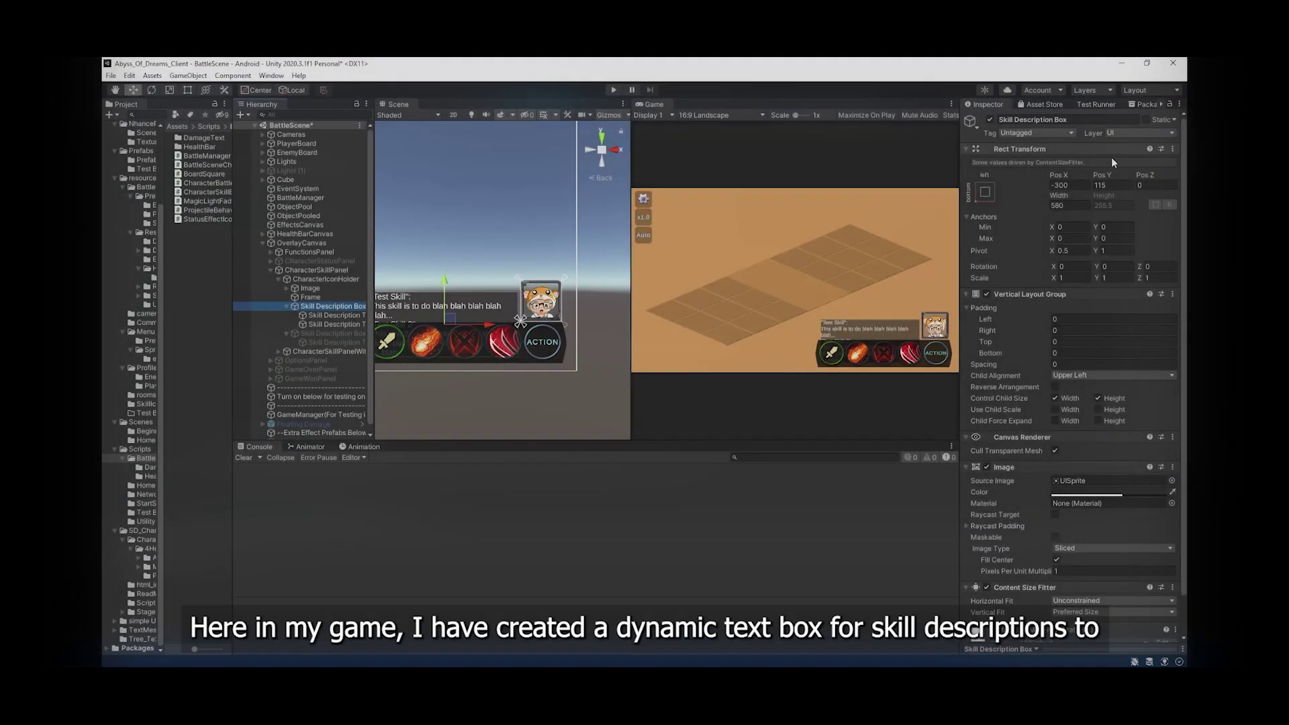
# Raise the Skill Description Box to Pos Y 260 and inspect its description text.
pyautogui.click(1100, 185)
pyautogui.write('260')
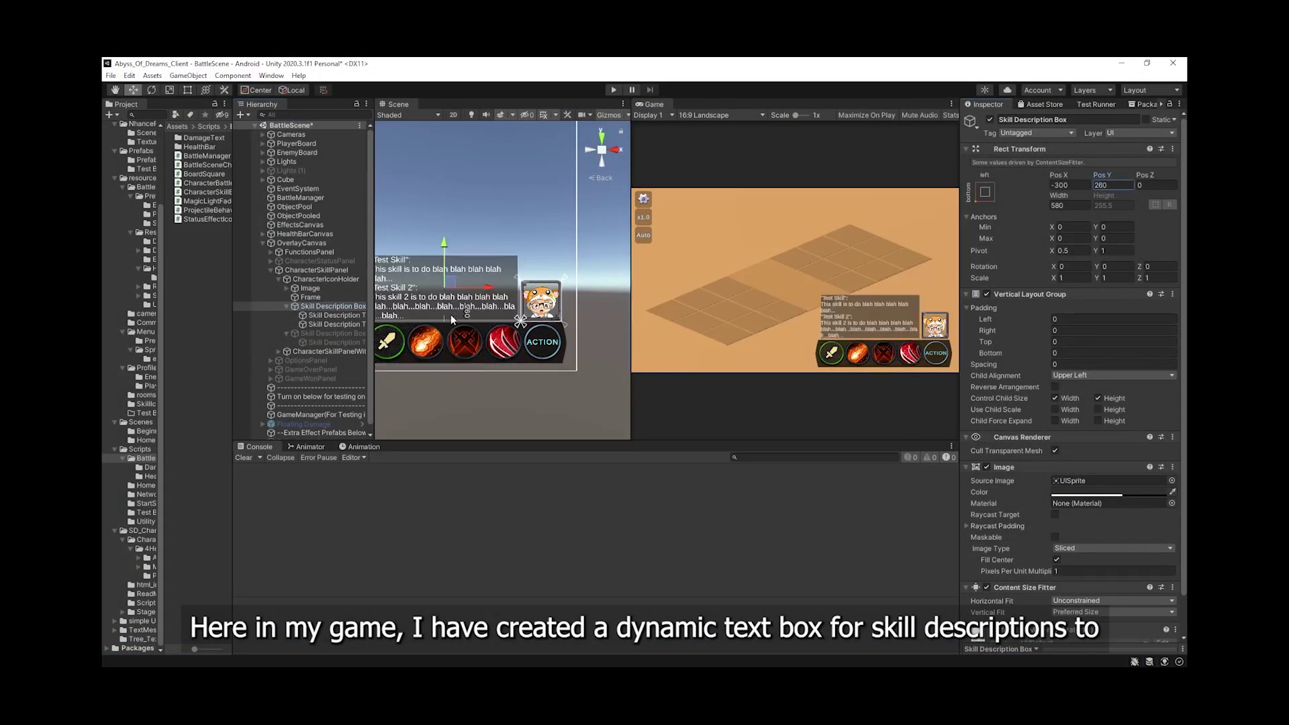
pyautogui.click(341, 307)
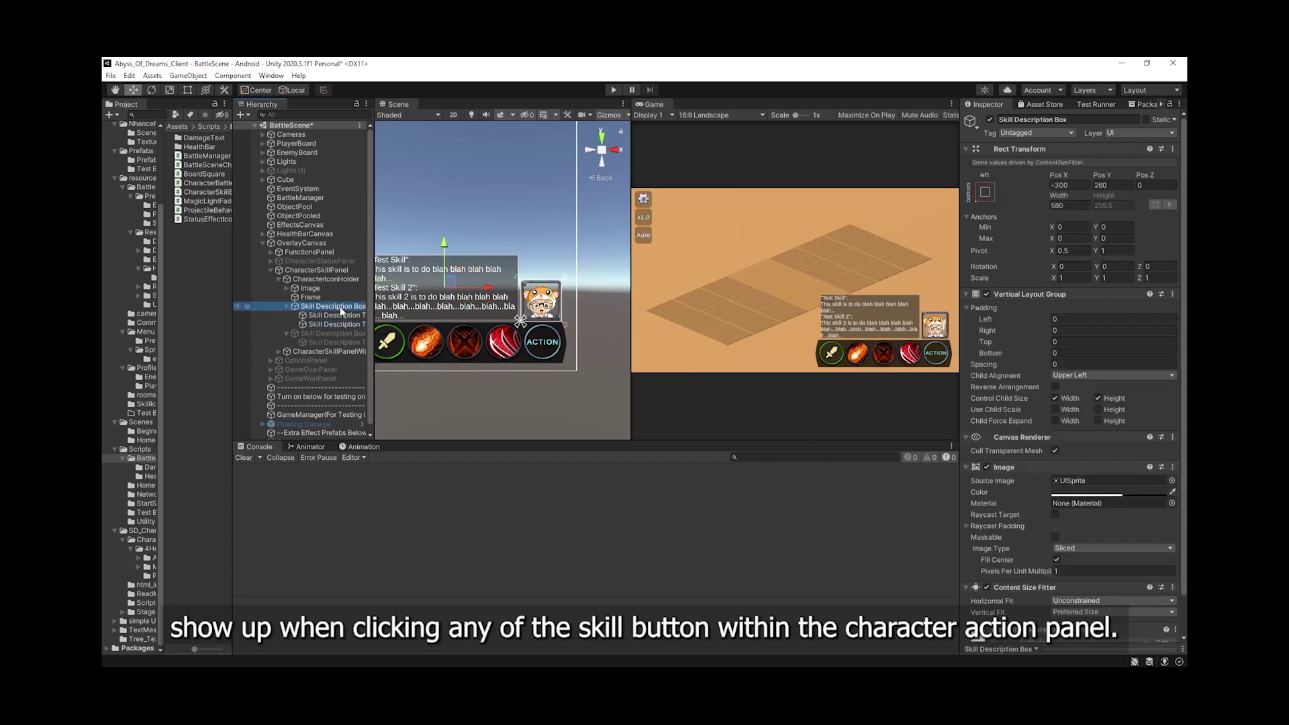
pyautogui.click(339, 315)
pyautogui.click(339, 307)
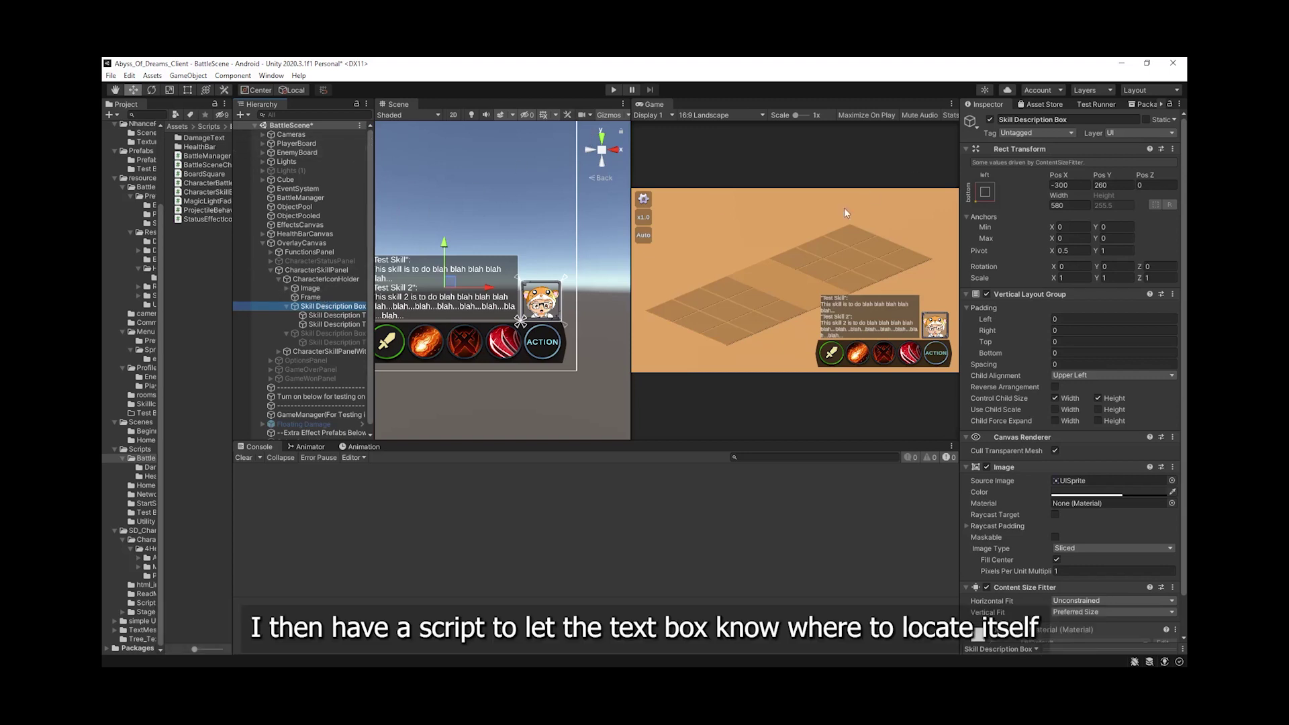
# Deactivate Skill Description Text (1) and return the box to Pos Y 115.
pyautogui.click(339, 323)
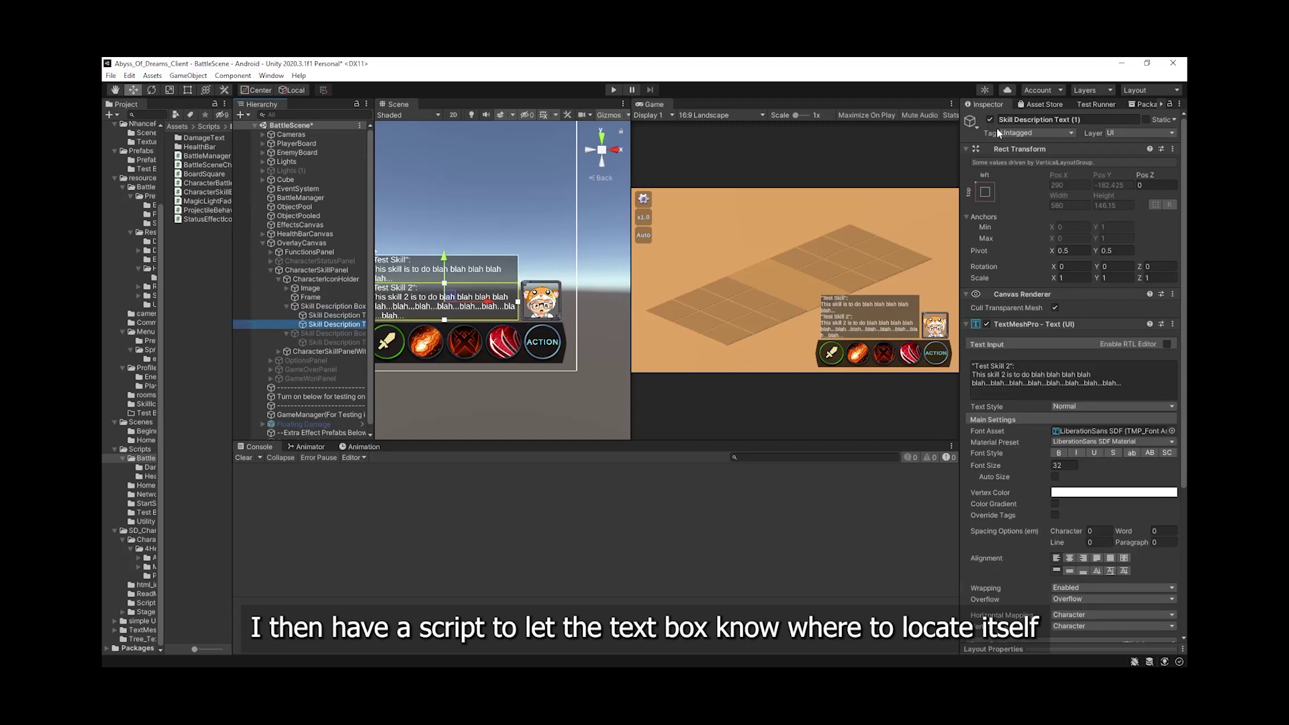
pyautogui.click(989, 119)
pyautogui.click(345, 308)
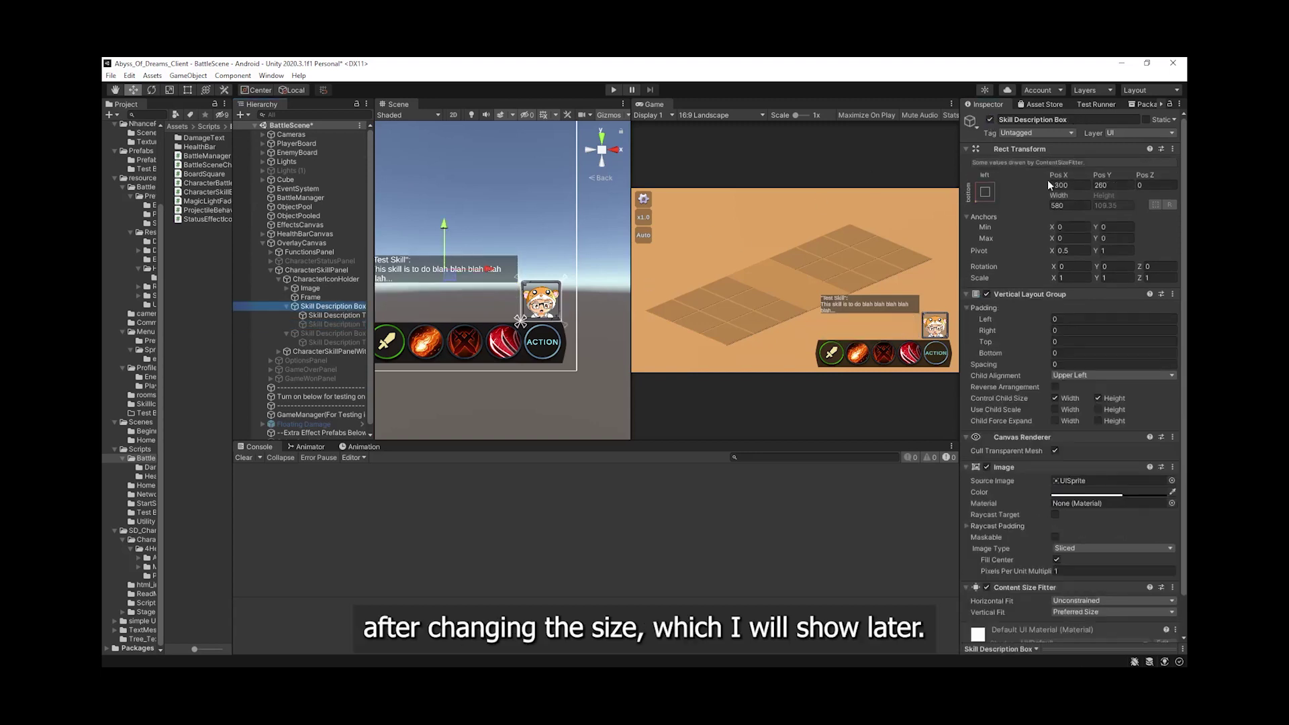
pyautogui.click(1111, 184)
pyautogui.write('115')
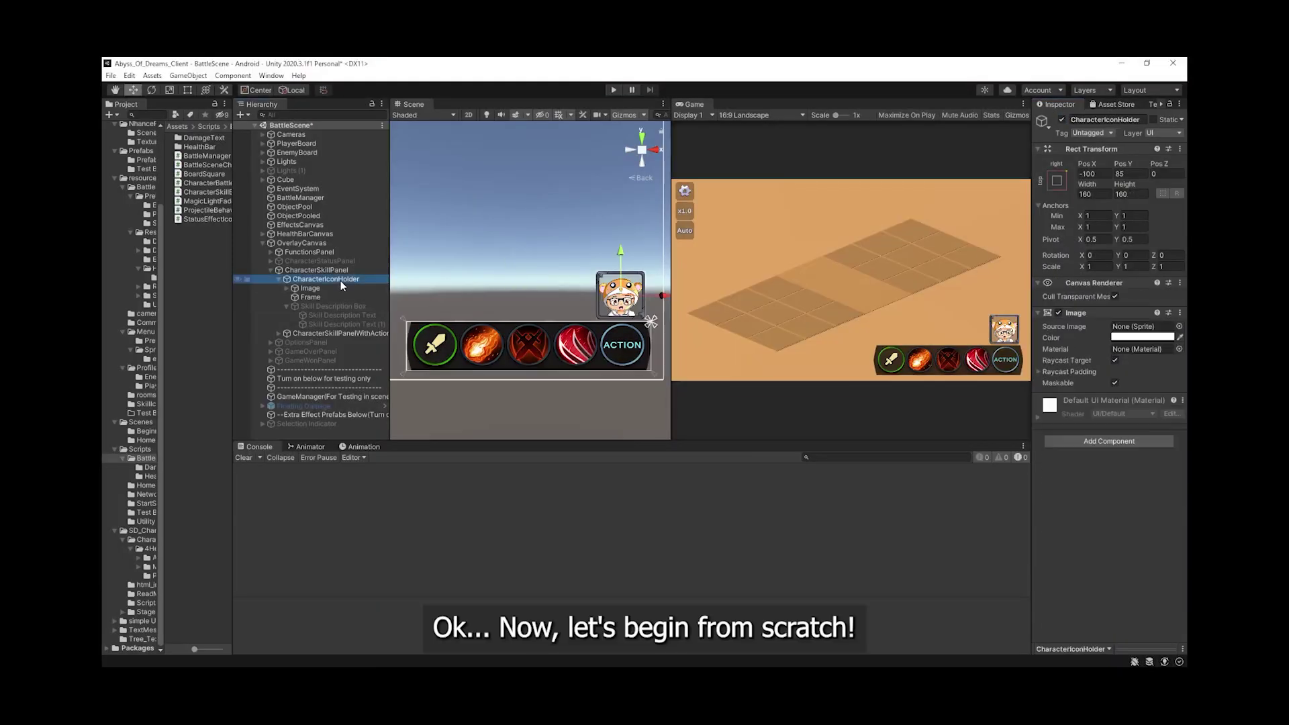
# Create a new UI Image under CharacterIconHolder.
pyautogui.rightClick(341, 282)
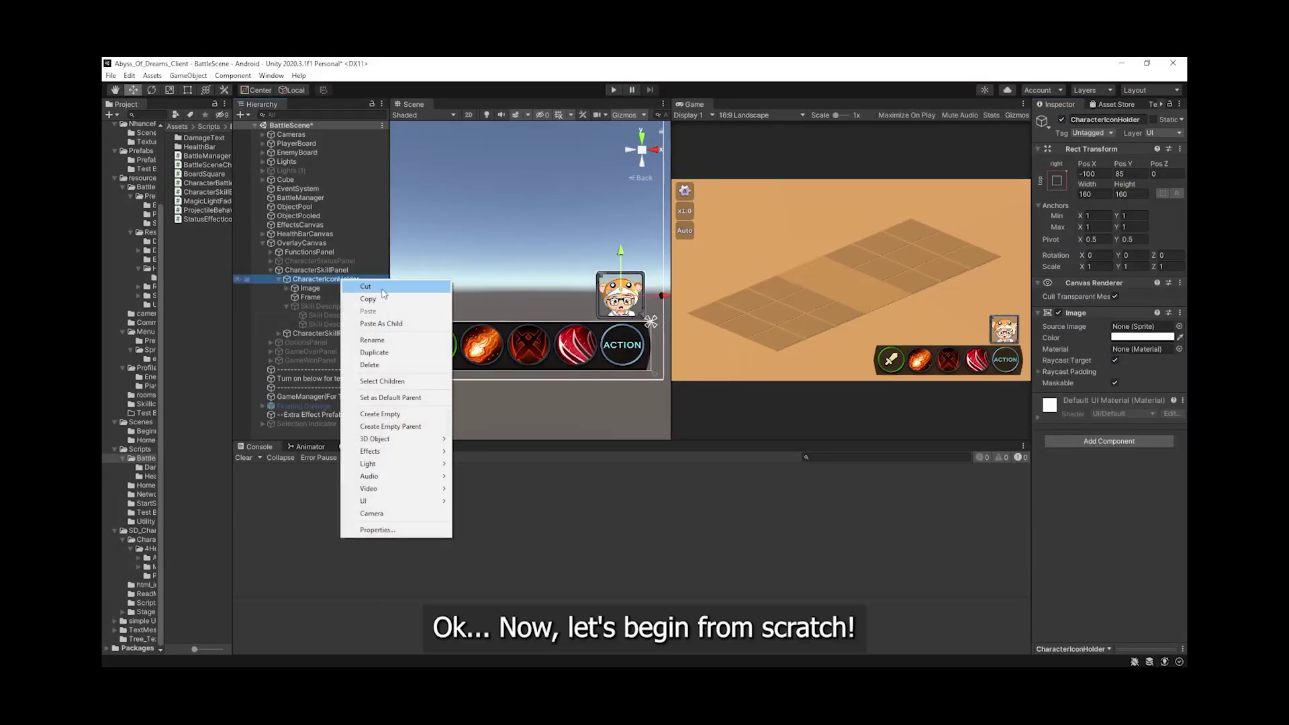
pyautogui.moveTo(396, 503)
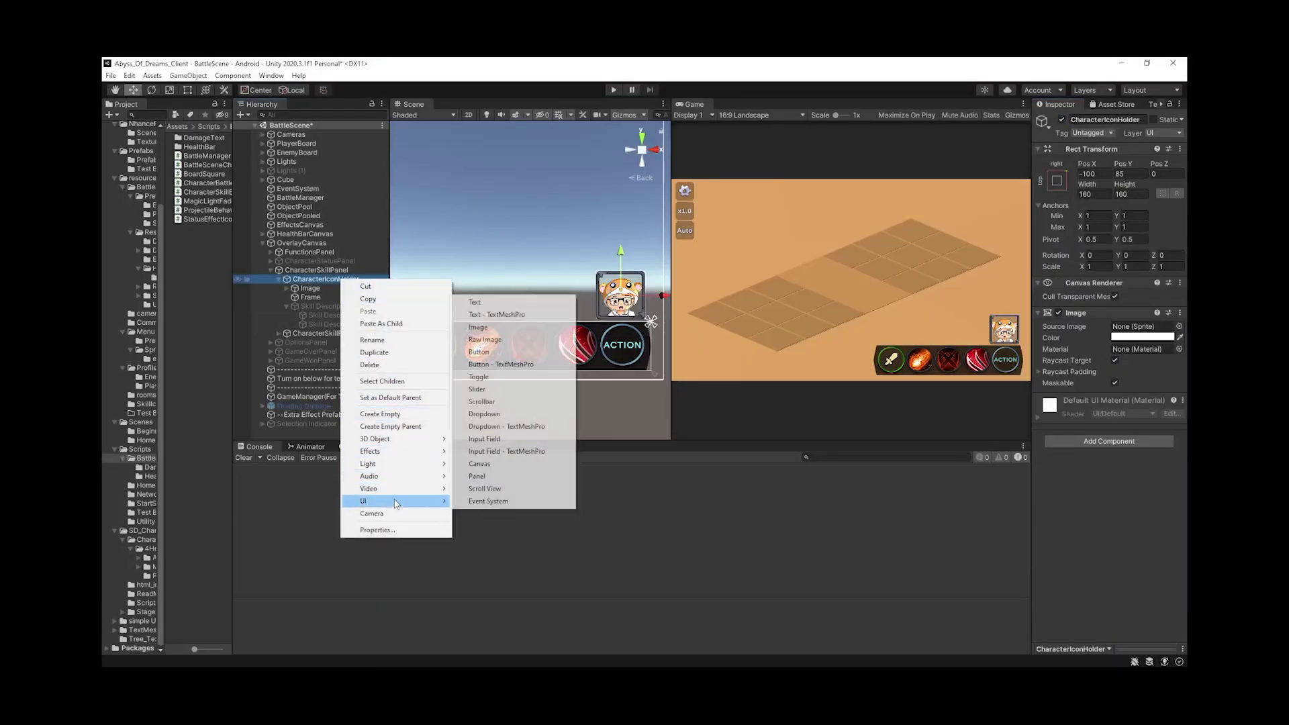
pyautogui.click(502, 335)
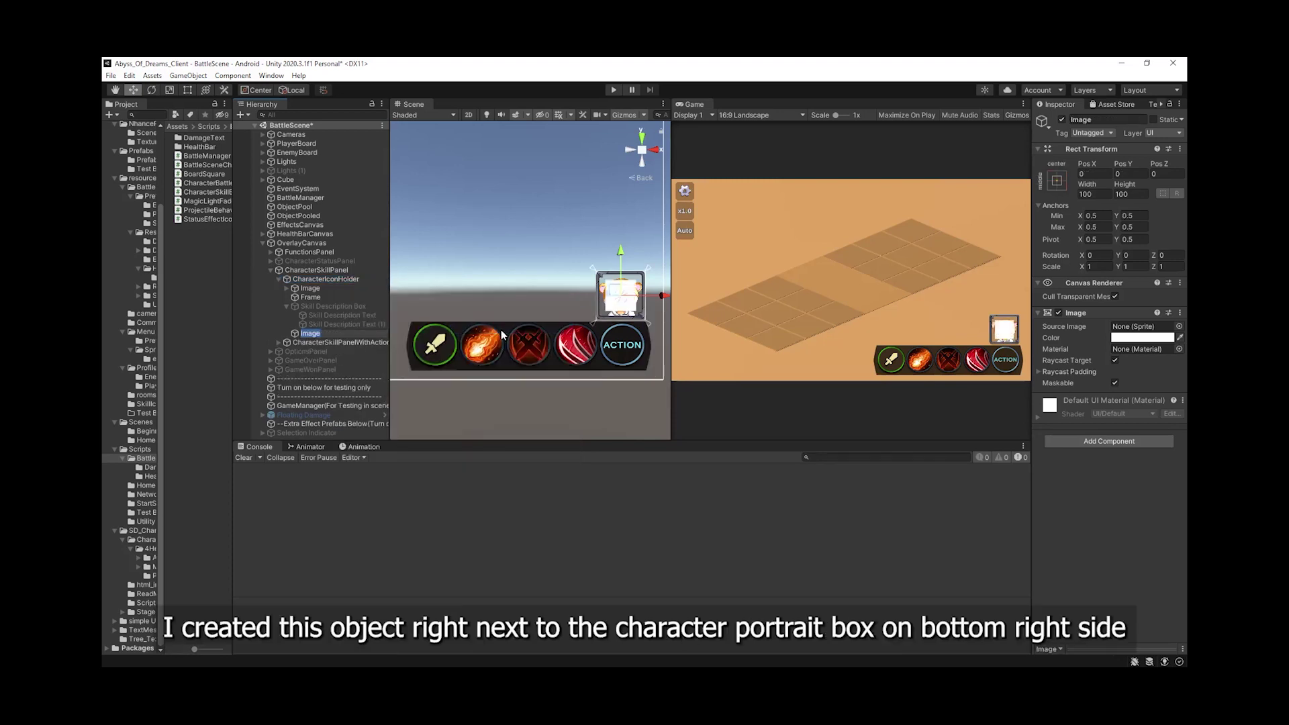
# Anchor the Image bottom-left with Width 580 and Pos X -300.
pyautogui.click(1058, 181)
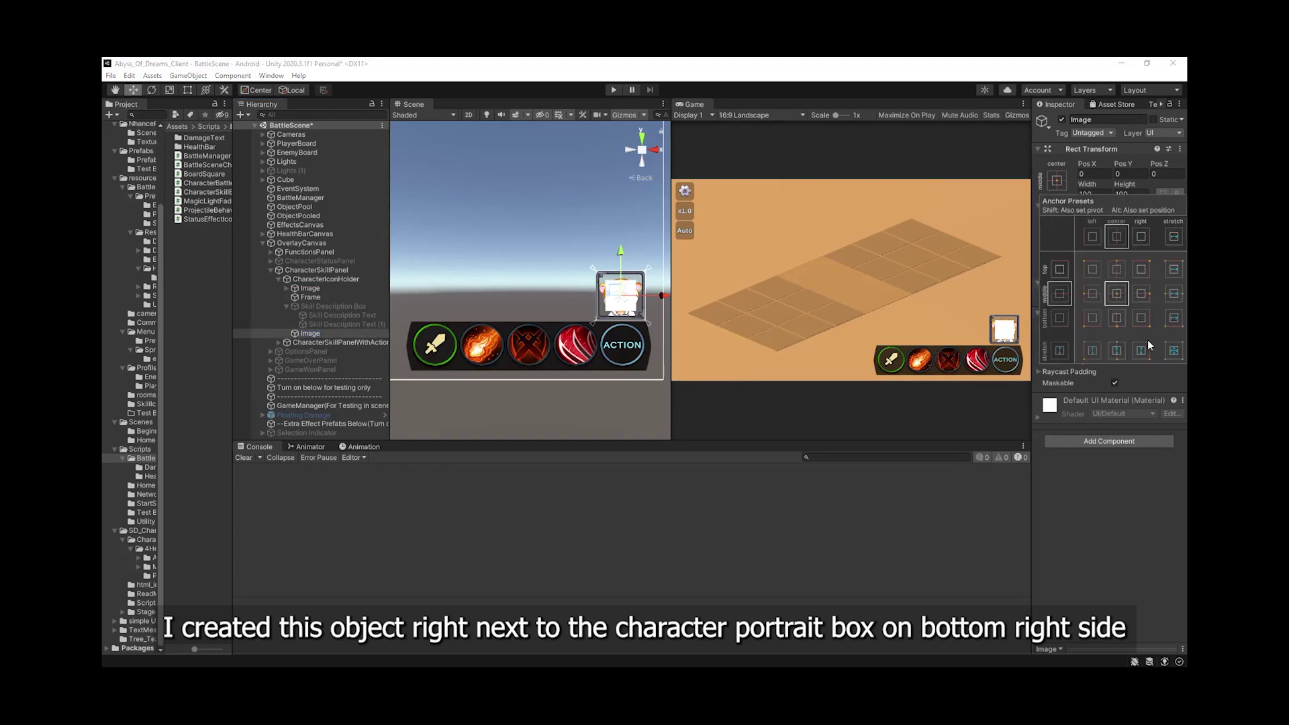
pyautogui.click(1091, 320)
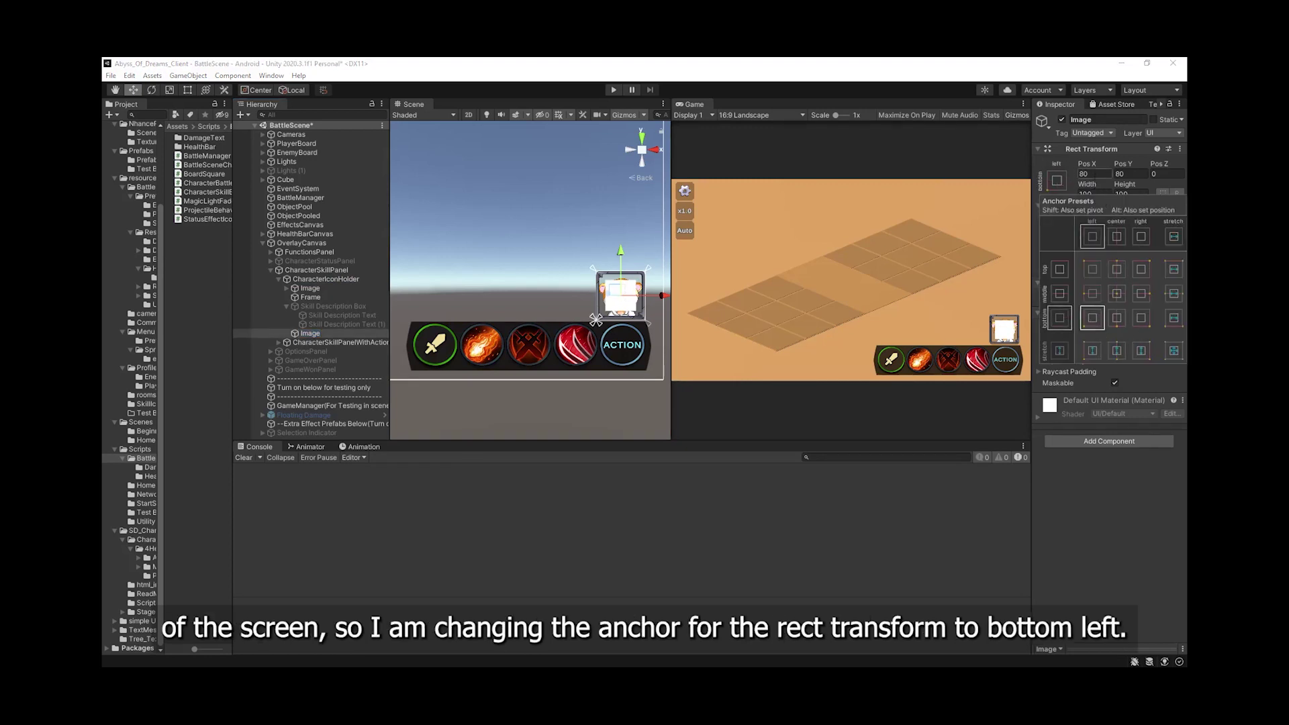
pyautogui.click(1095, 193)
pyautogui.click(1098, 194)
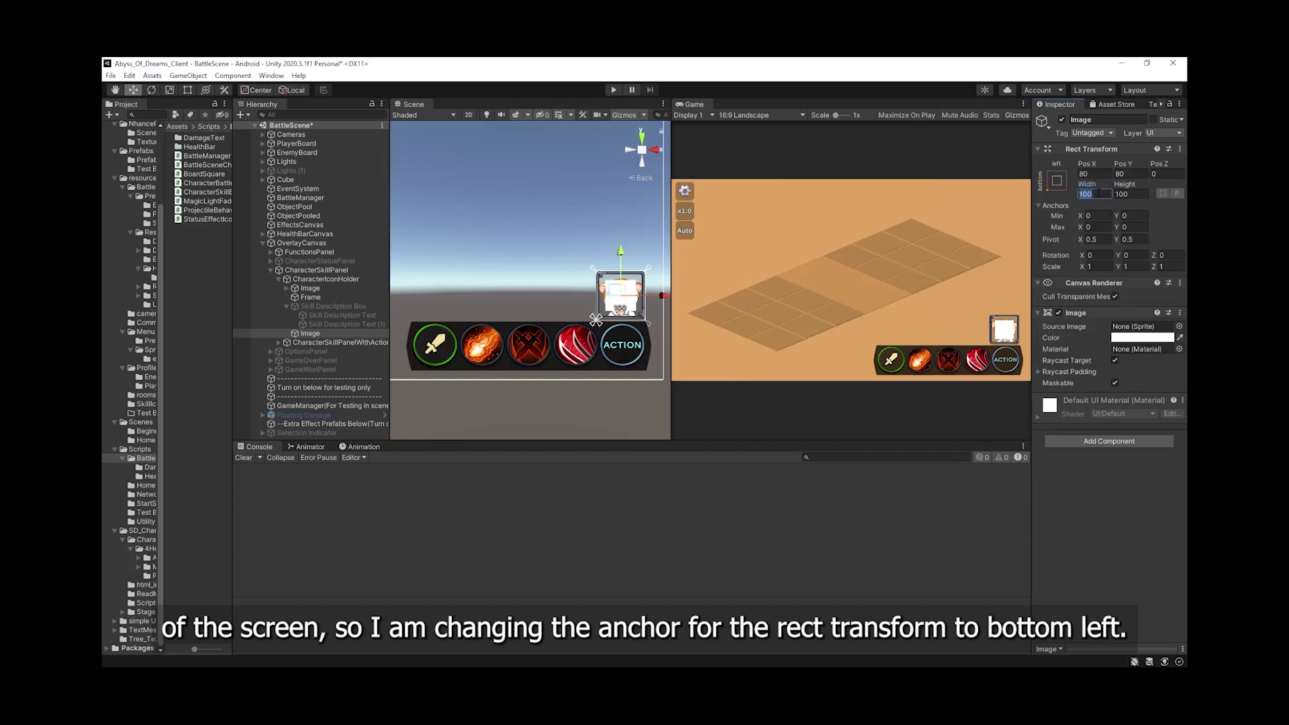
pyautogui.write('580')
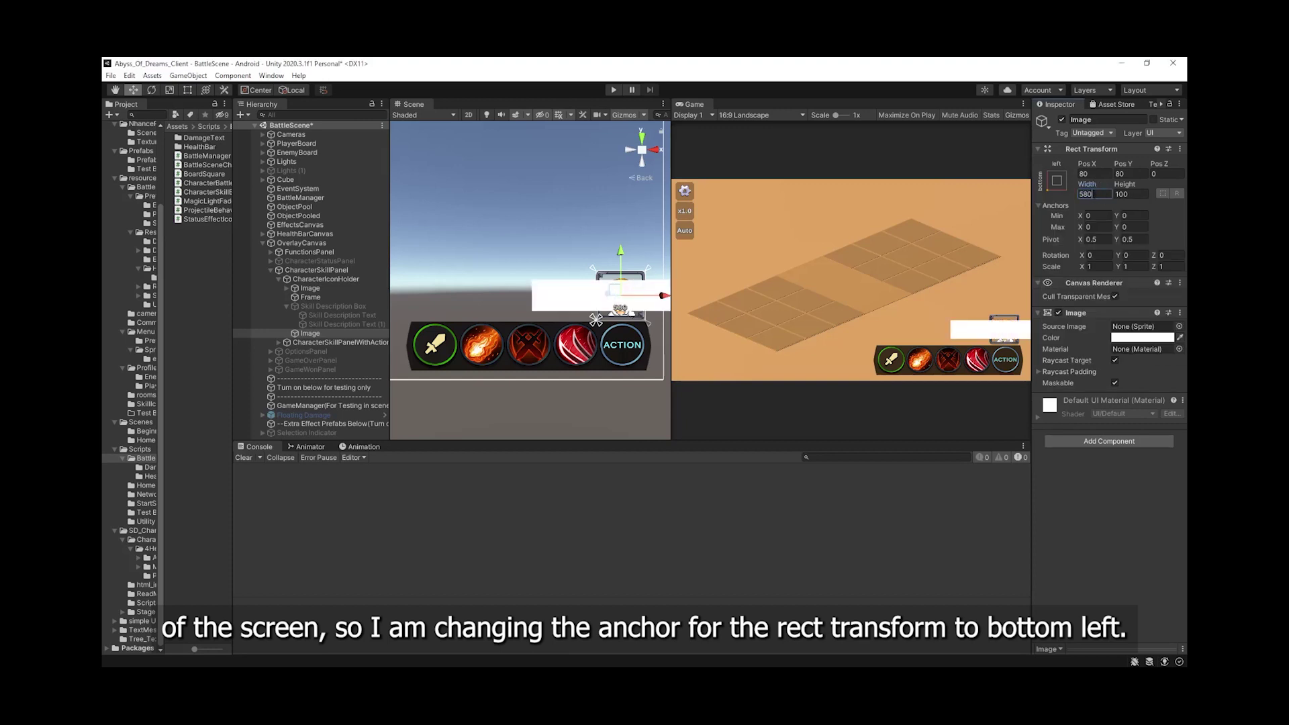
pyautogui.click(1096, 173)
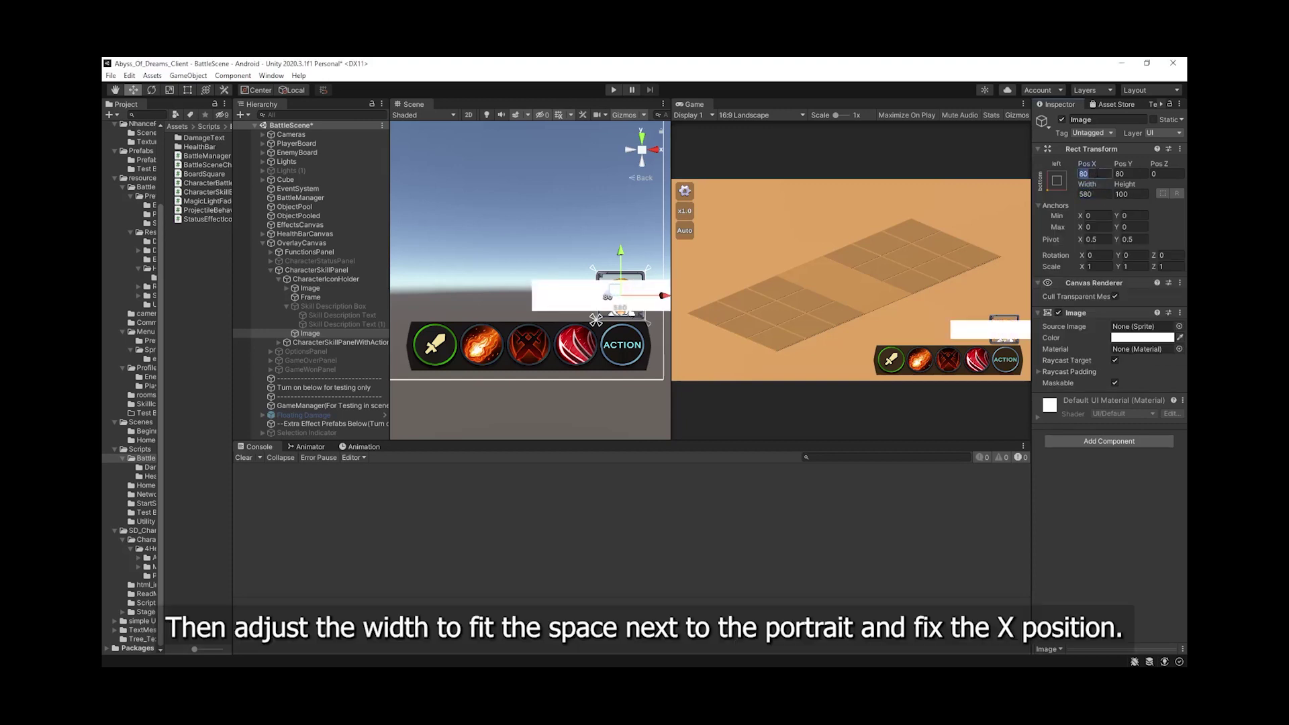
pyautogui.write('-300')
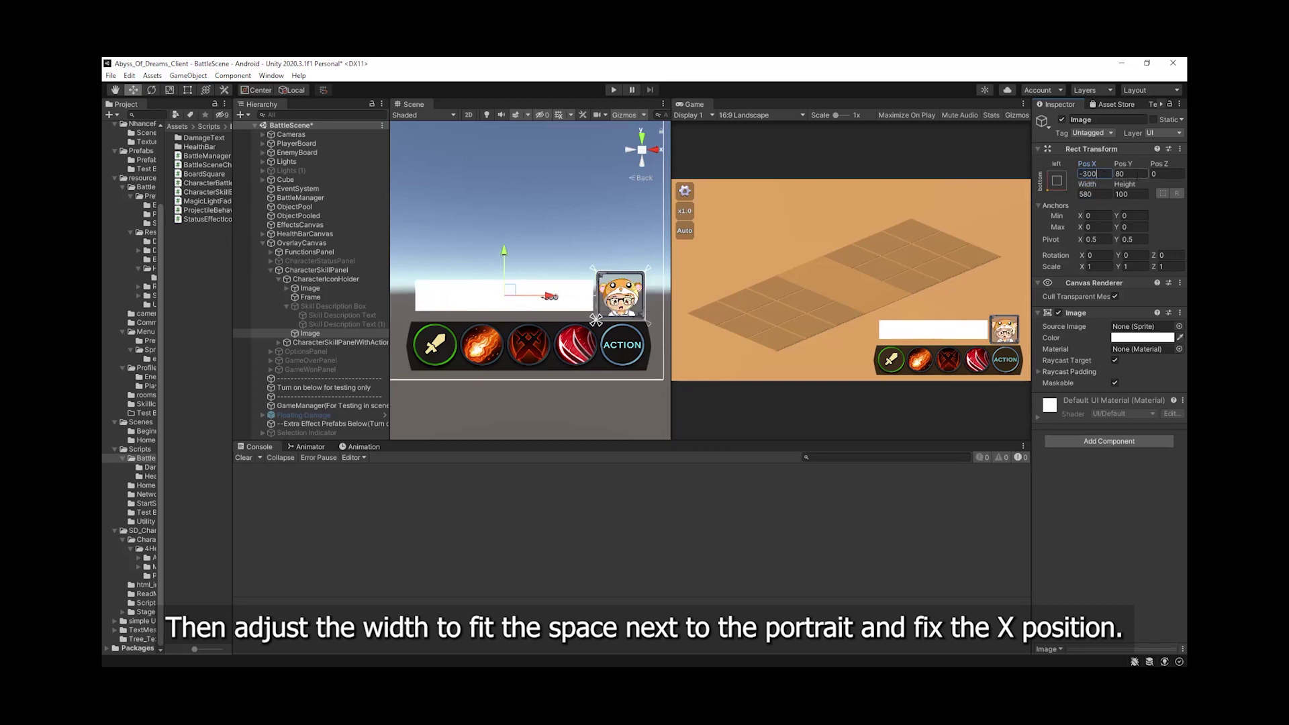
pyautogui.click(1108, 495)
# Set the Image's Source Image to UISprite.
pyautogui.click(1178, 326)
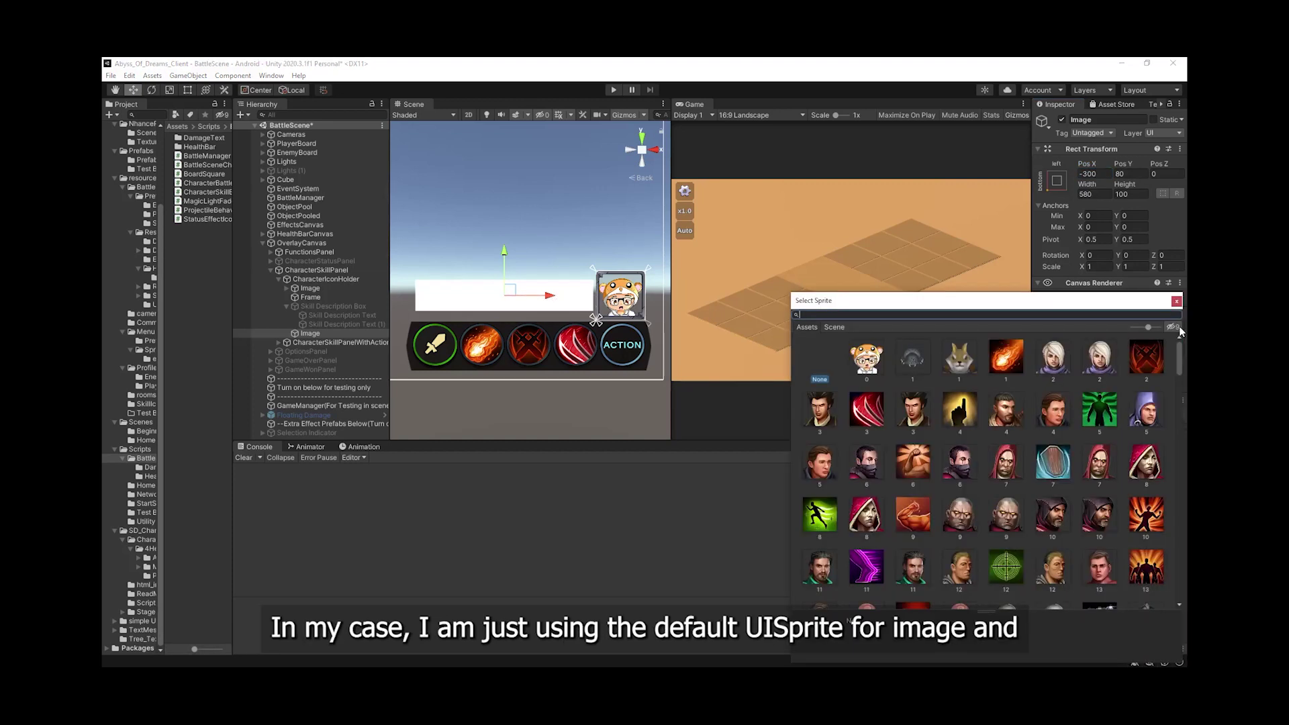
pyautogui.scroll(-10, 1183, 615)
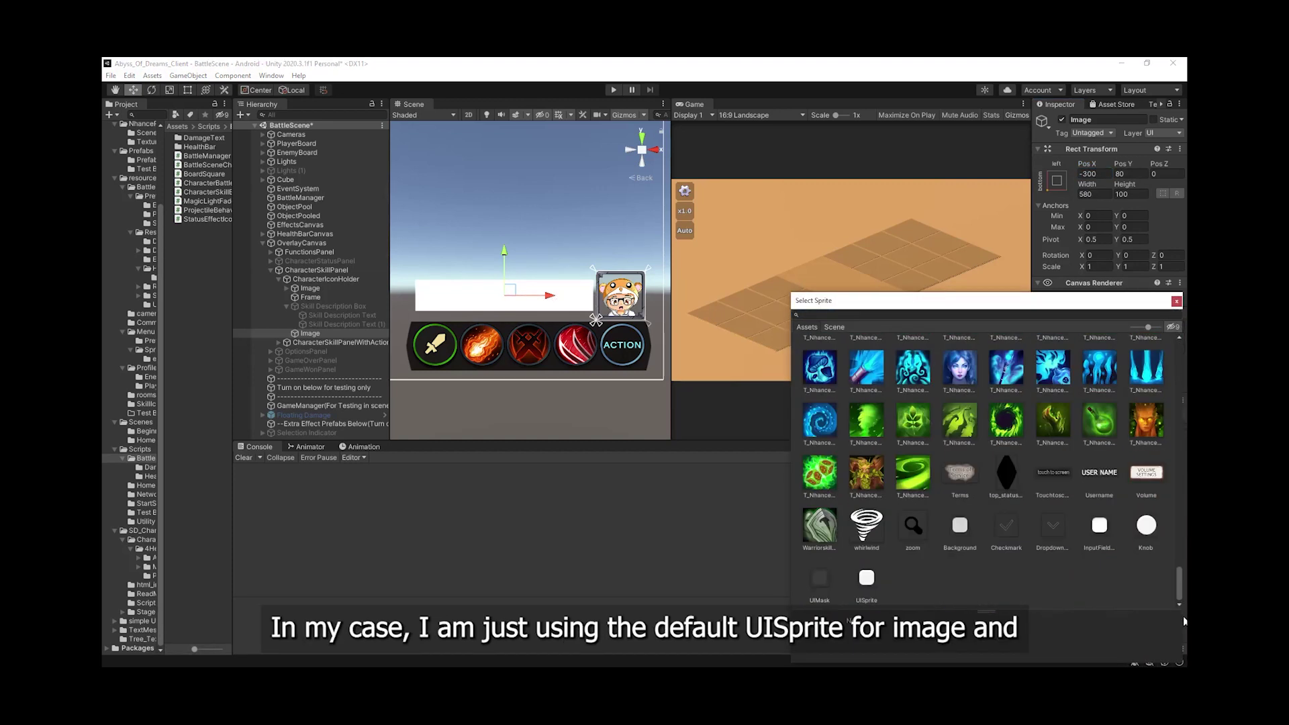
pyautogui.click(828, 578)
pyautogui.doubleClick(866, 578)
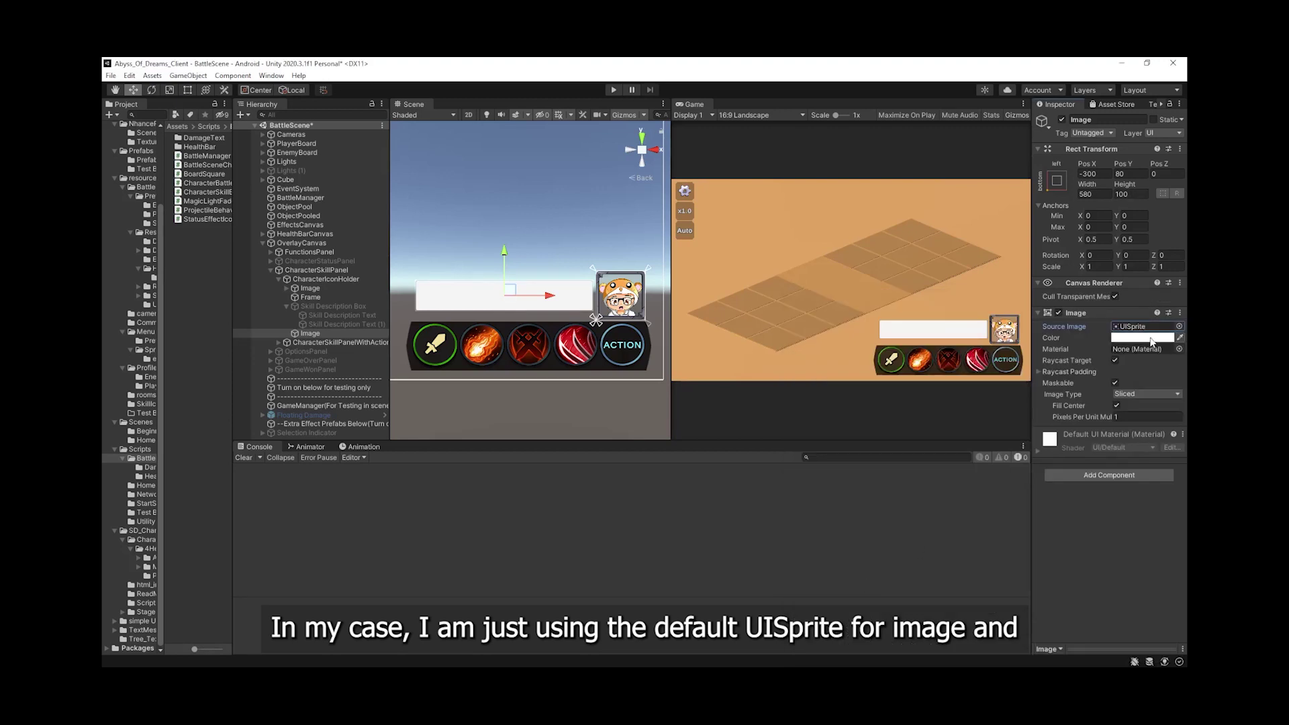
# Tint the Image dark grey (616161).
pyautogui.click(1145, 337)
pyautogui.click(1088, 432)
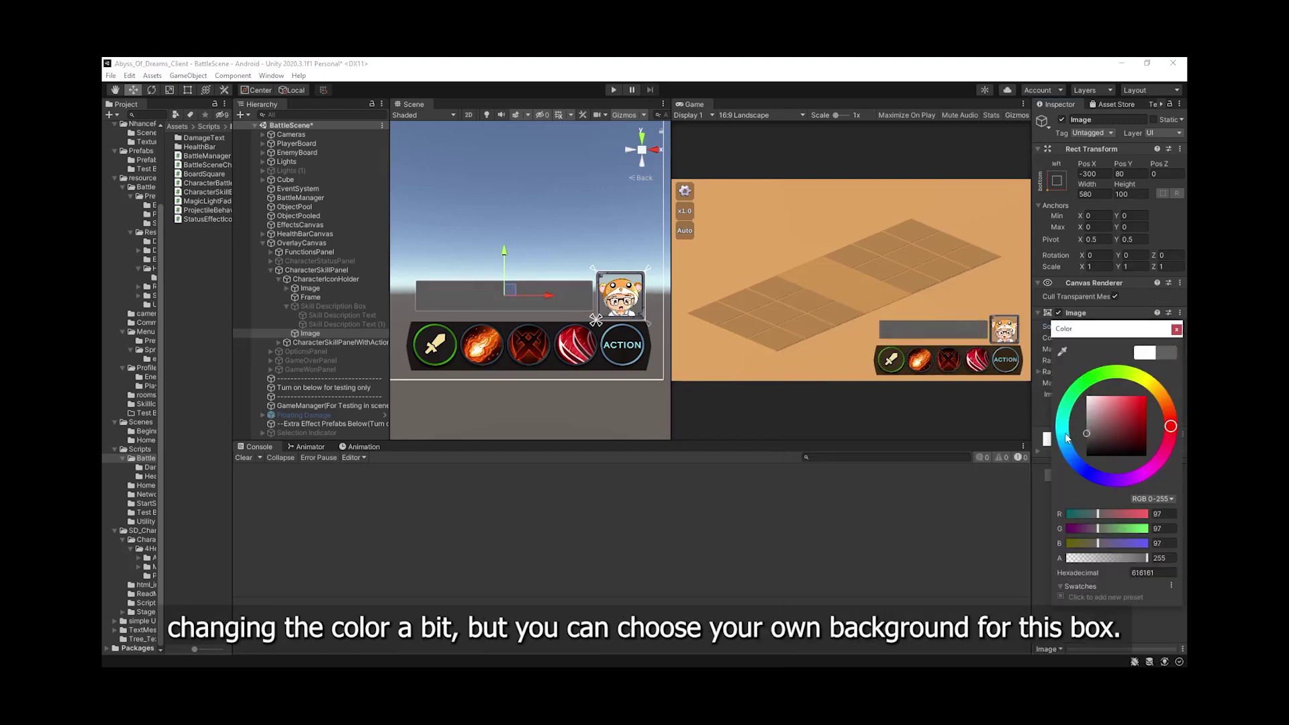
pyautogui.click(1175, 329)
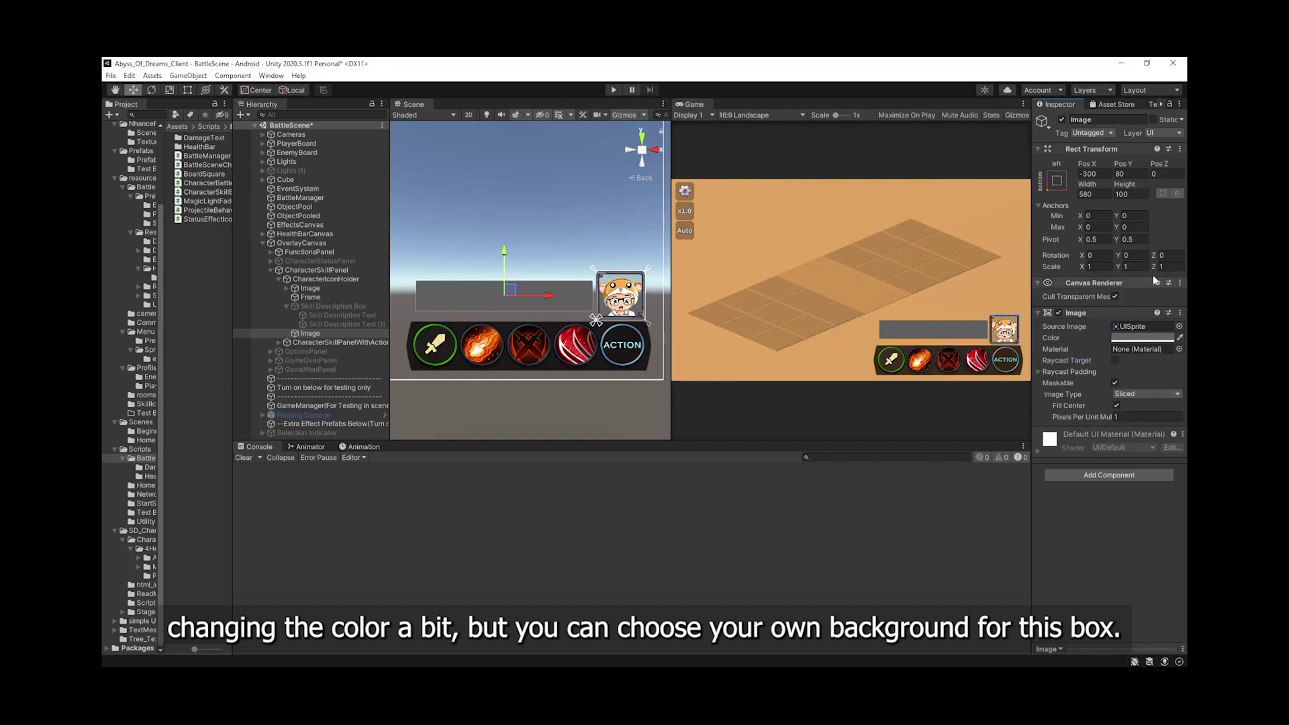
pyautogui.click(1113, 475)
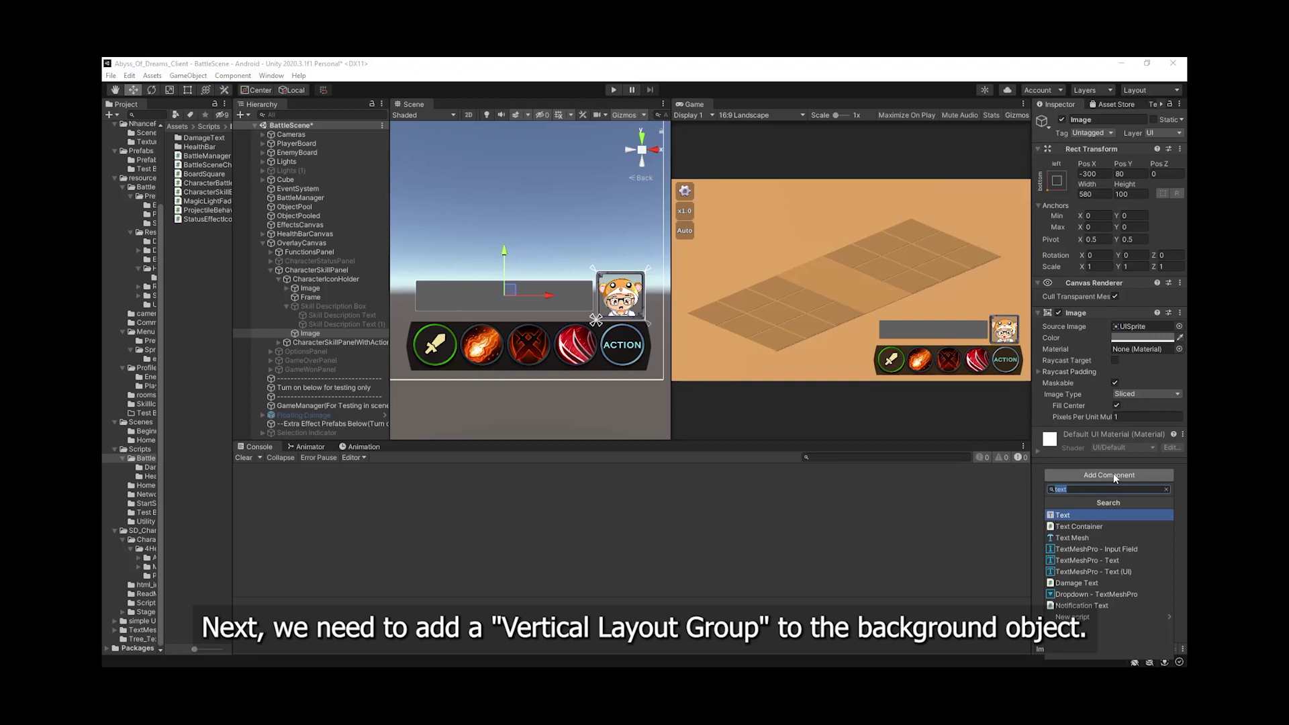
# Add a Vertical Layout Group to the Image and turn off Child Force Expand width.
pyautogui.write('verti')
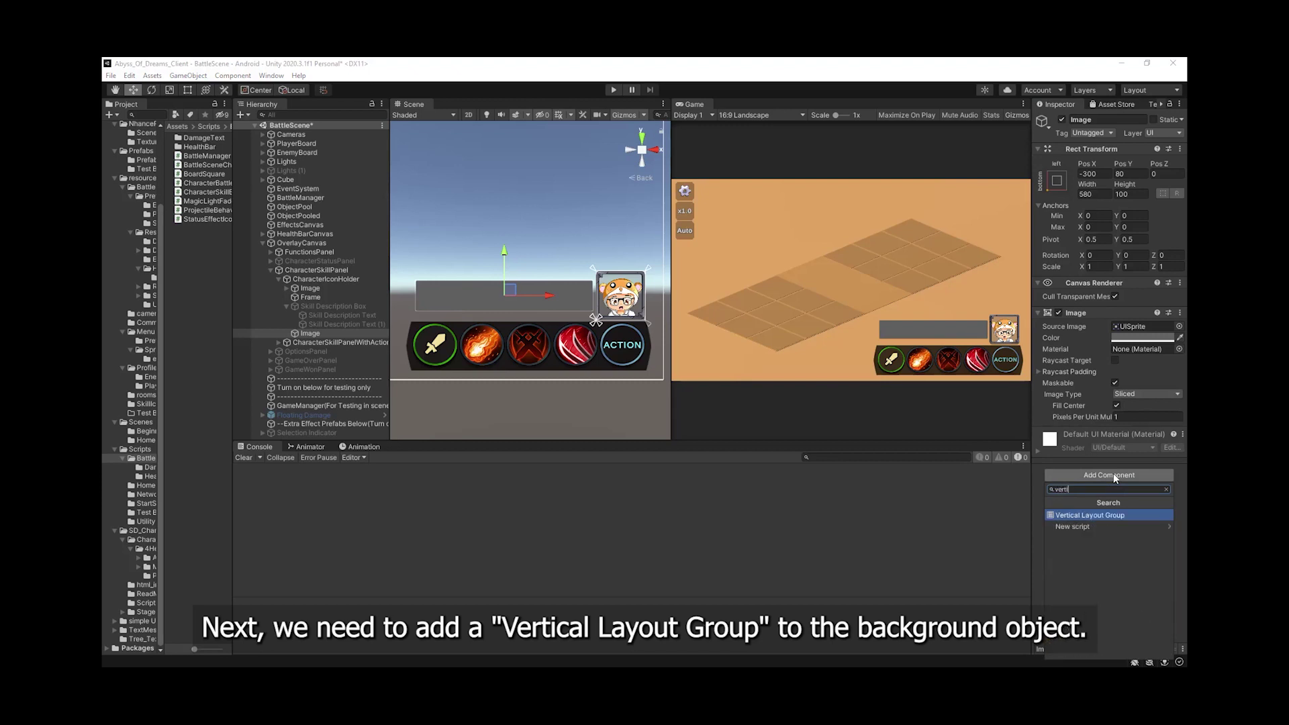
pyautogui.press('Return')
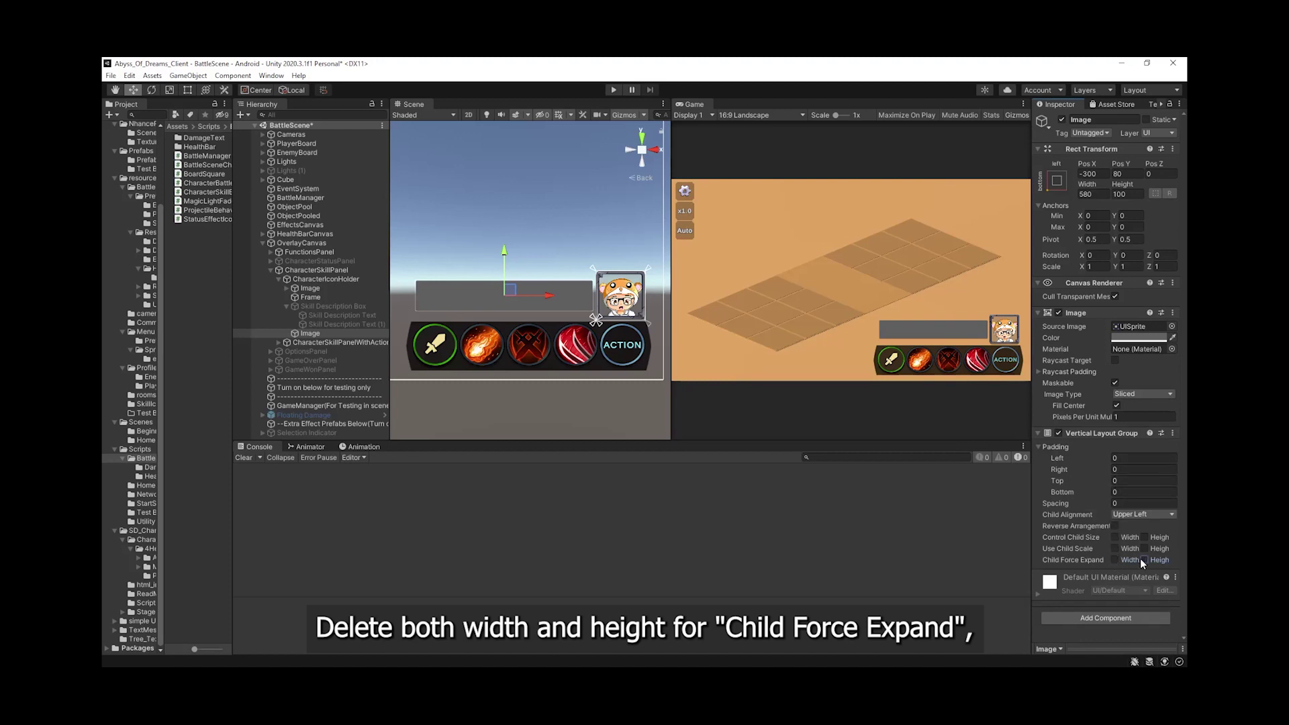
pyautogui.click(1114, 559)
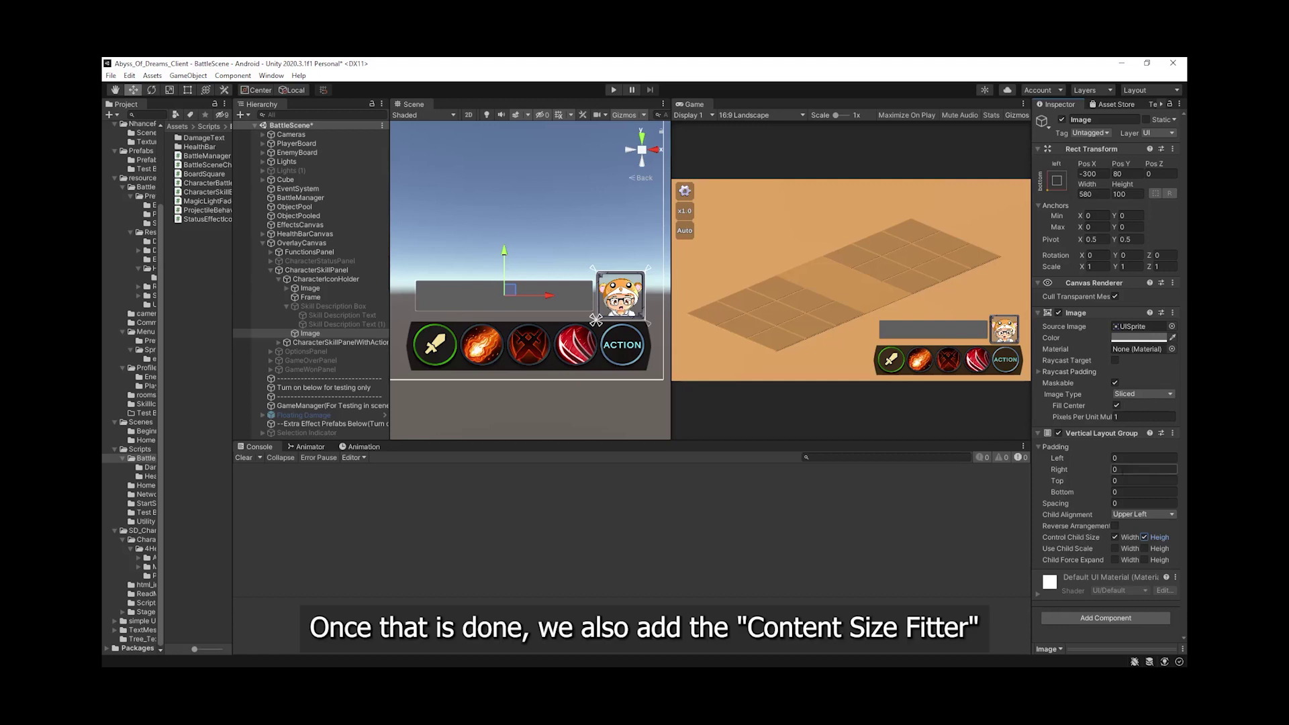
# Add a Content Size Fitter with Vertical Fit set to Preferred Size.
pyautogui.click(1084, 618)
pyautogui.write('contri')
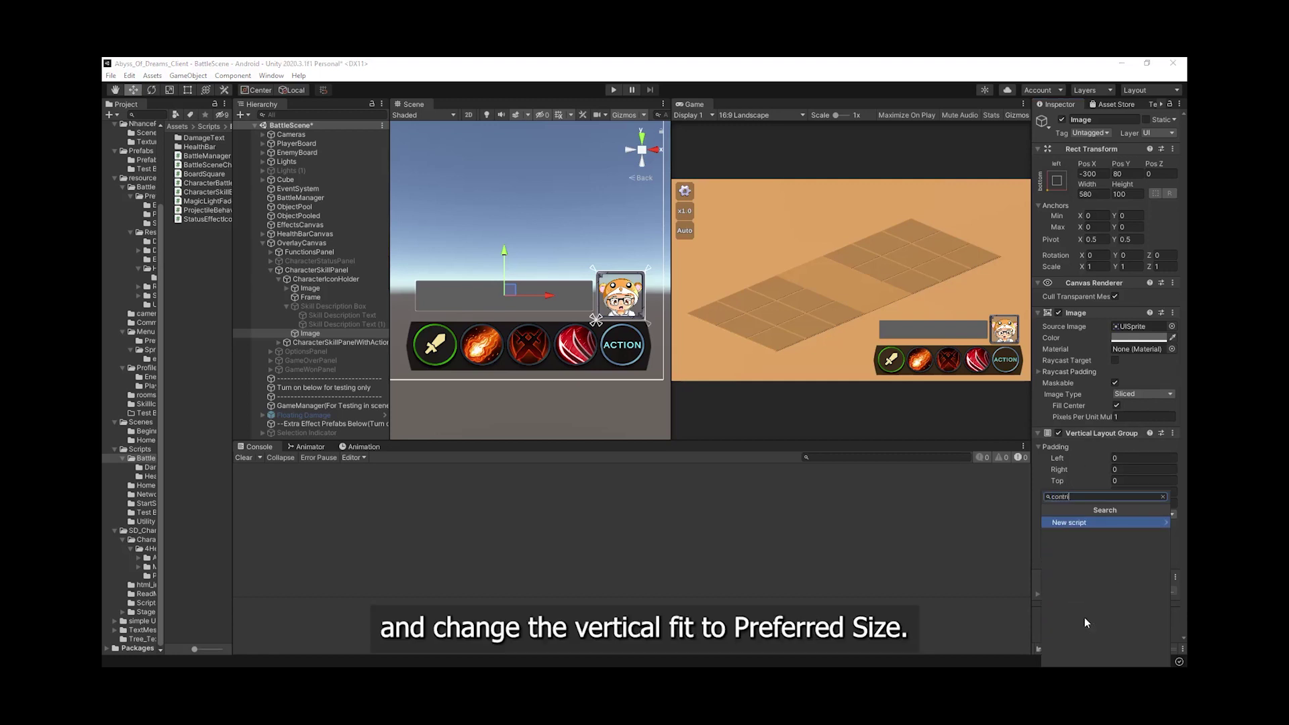
pyautogui.press('BackSpace')
pyautogui.press('BackSpace')
pyautogui.write('ent')
pyautogui.click(1106, 521)
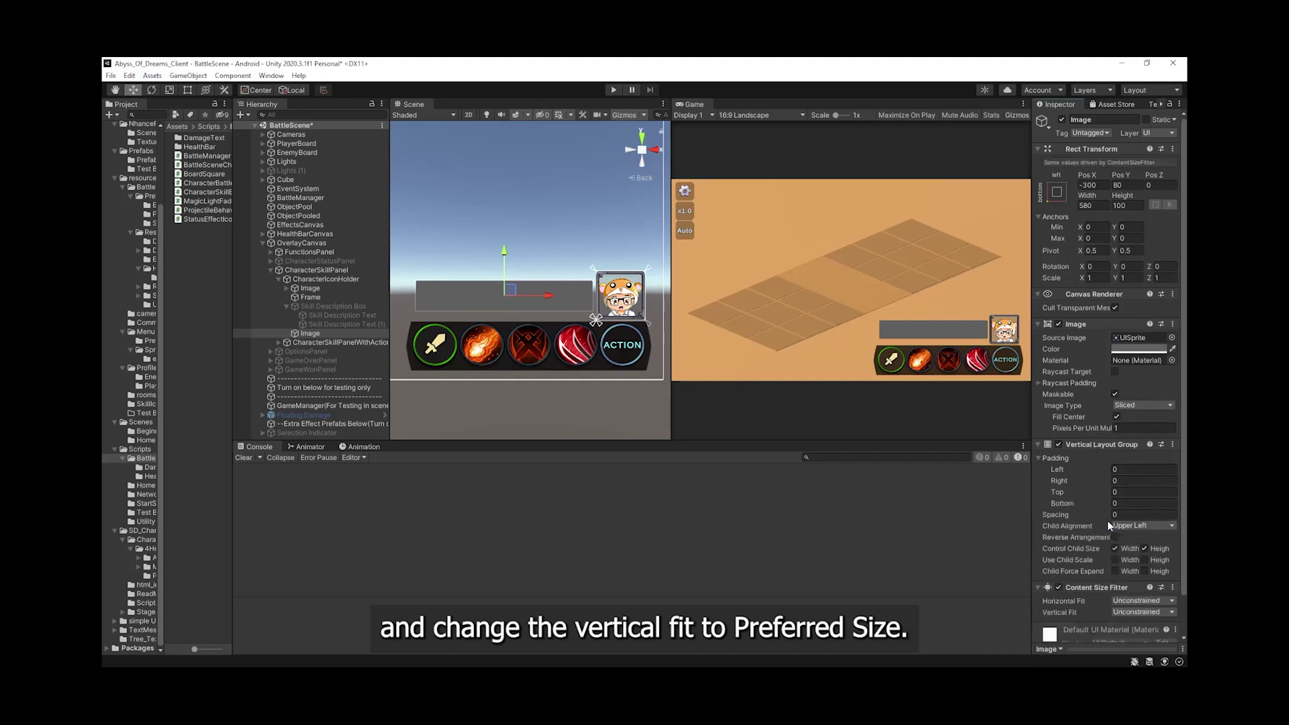
pyautogui.click(1142, 611)
pyautogui.click(1132, 648)
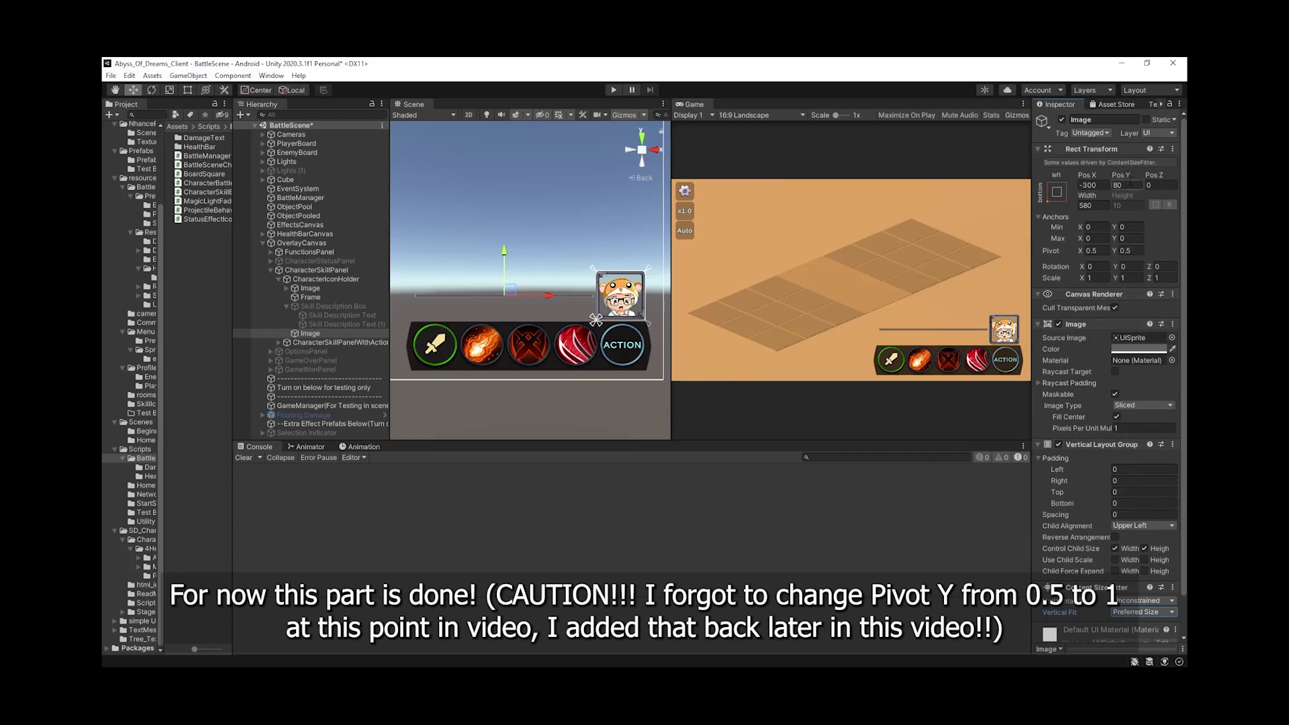
# Rename the Image object to 'Skill Description Box'.
pyautogui.click(316, 332)
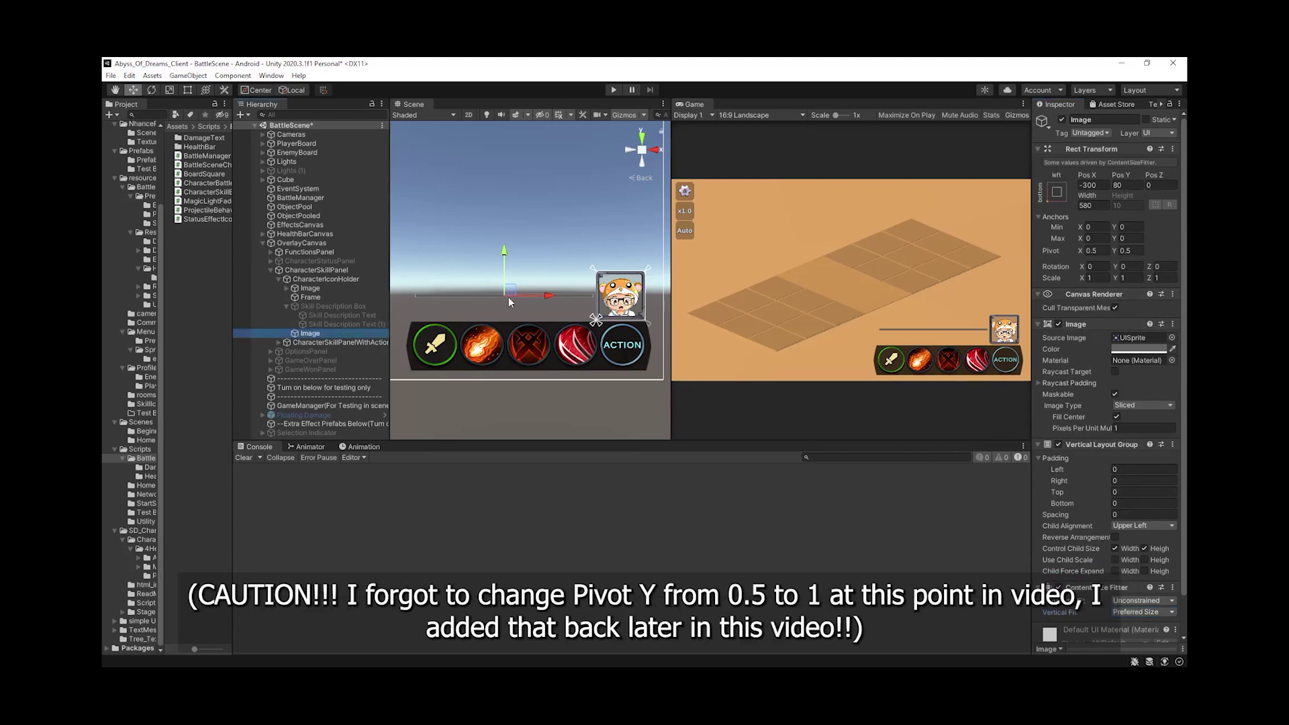
pyautogui.press('F2')
pyautogui.write('Skill Description Box')
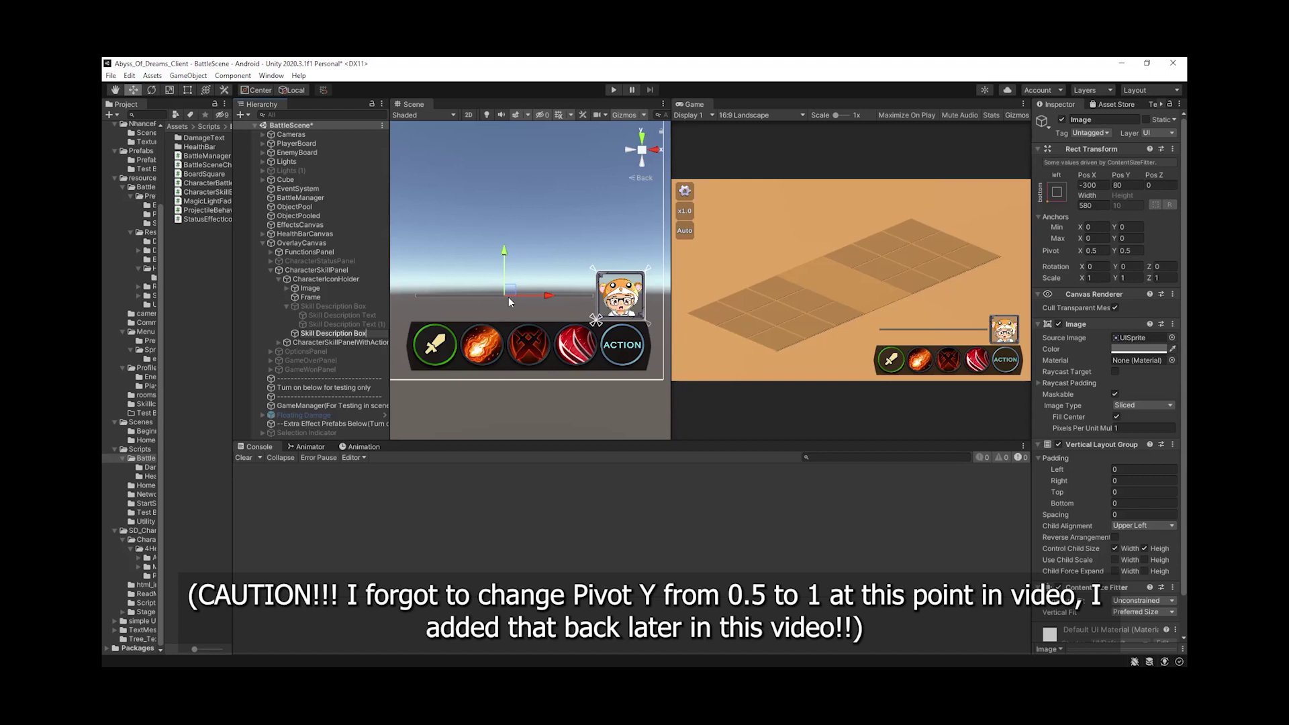
pyautogui.press('Return')
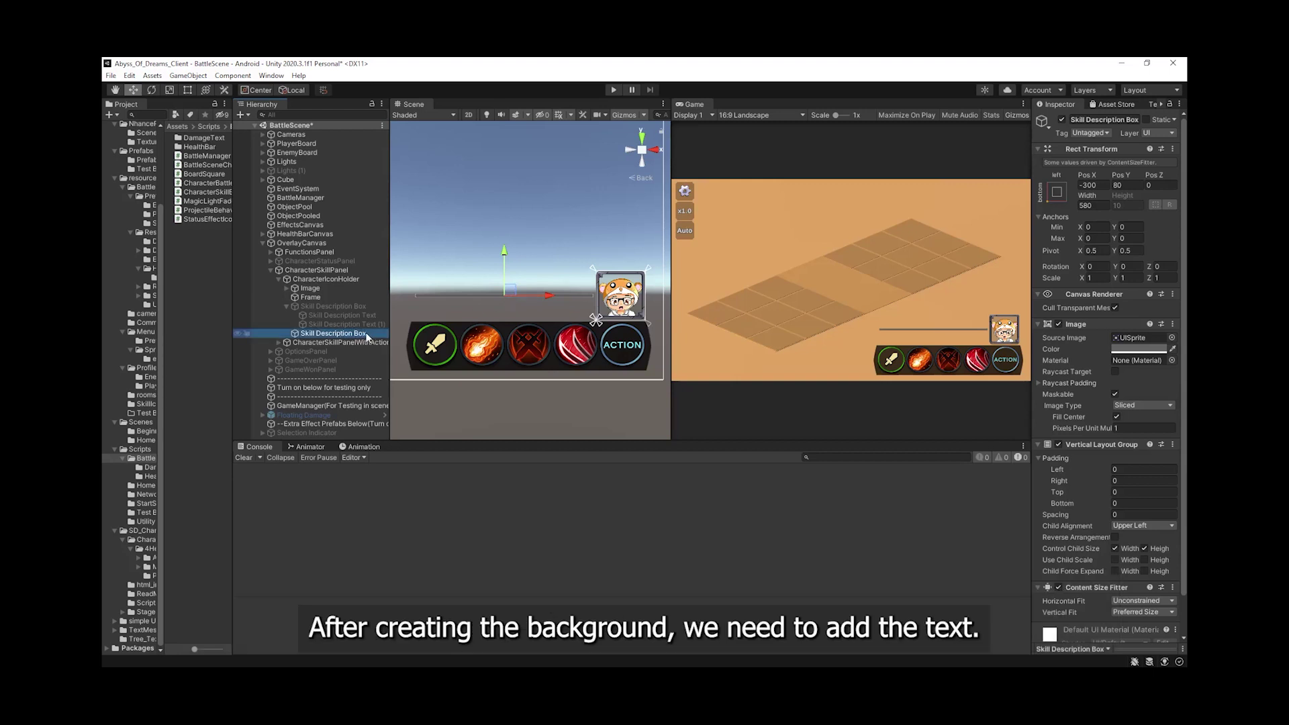
# Add a TextMeshPro text inside the box named 'Skill Description Text'.
pyautogui.rightClick(366, 336)
pyautogui.moveTo(431, 555)
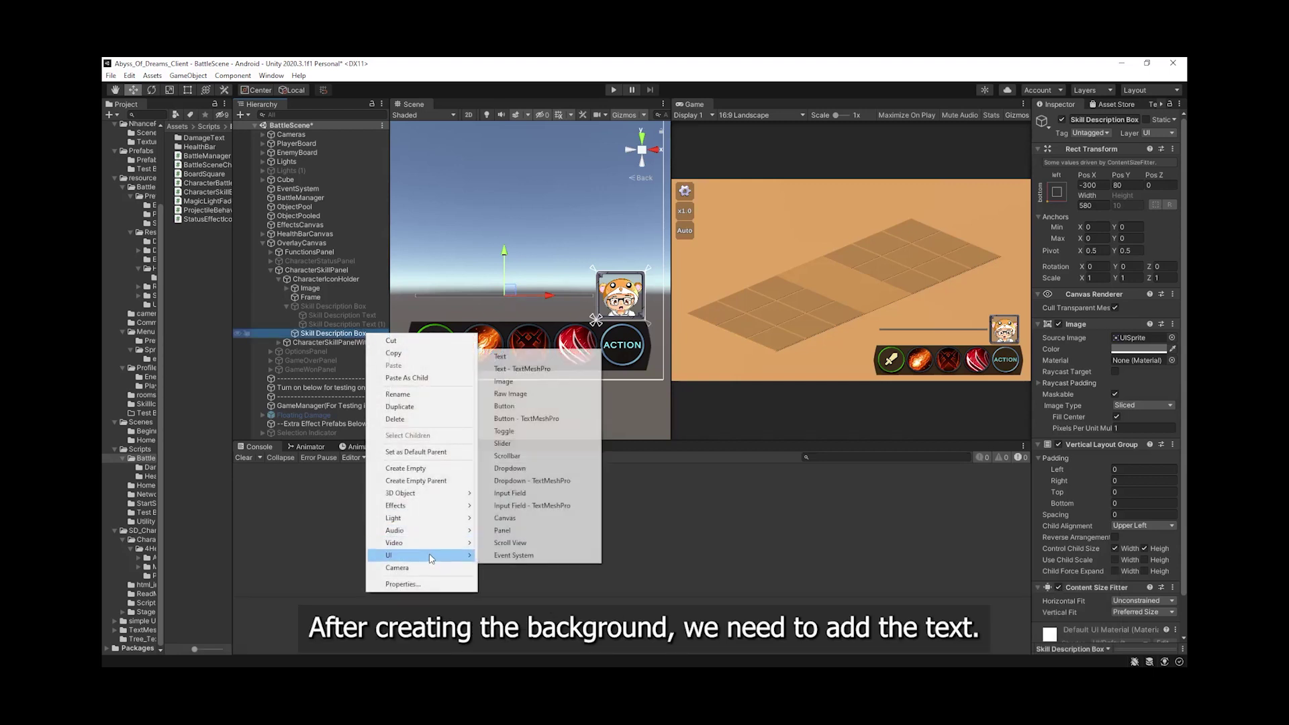
pyautogui.click(531, 368)
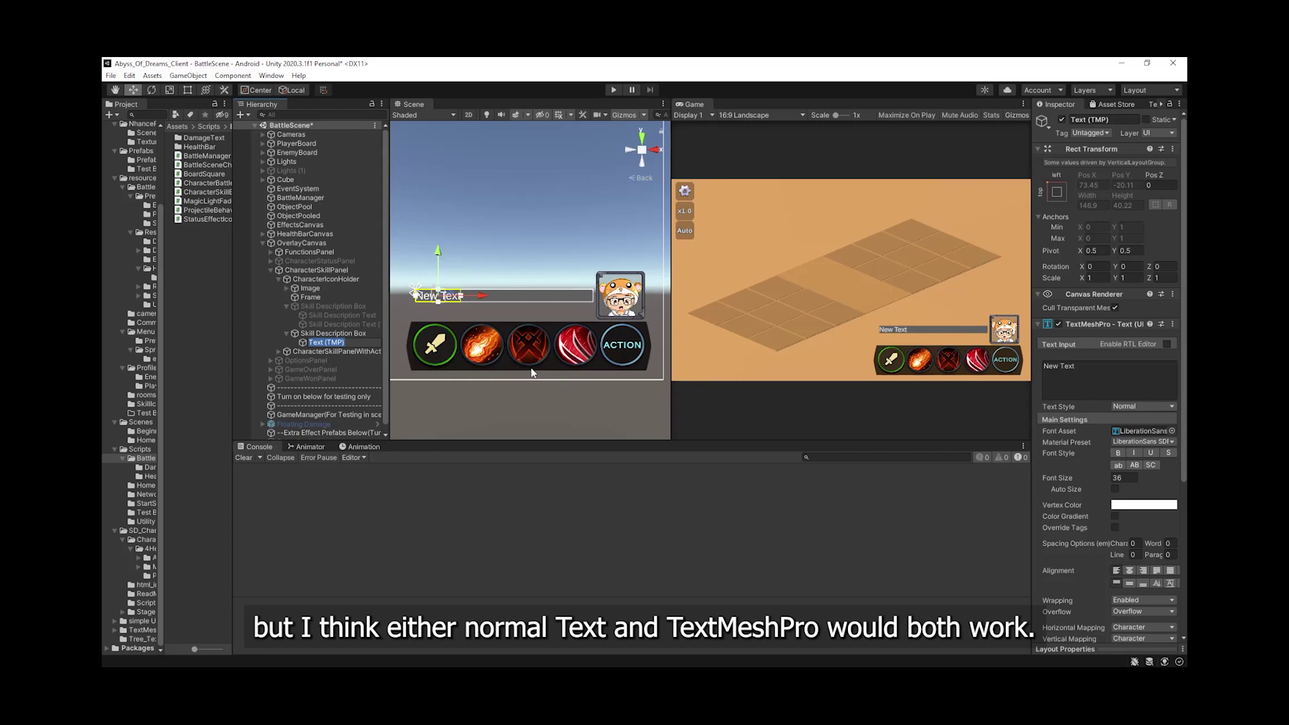
pyautogui.write('Skill ')
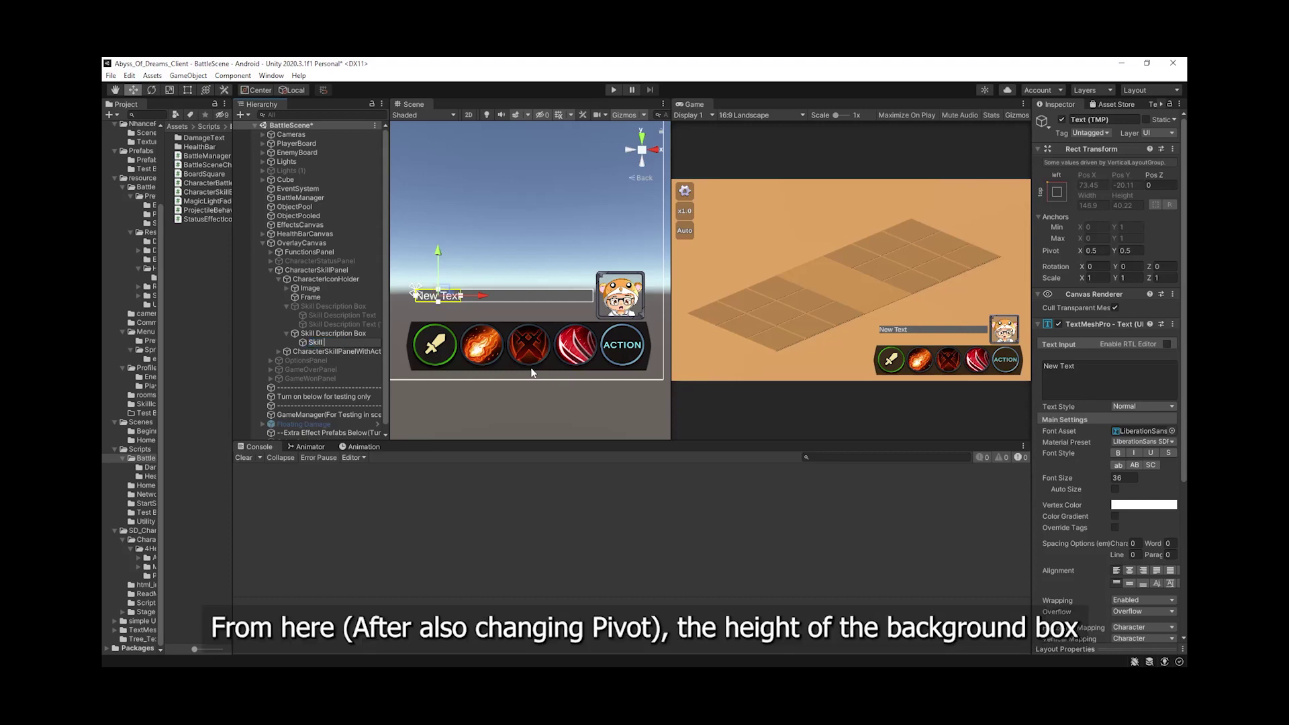
pyautogui.write('Descripti')
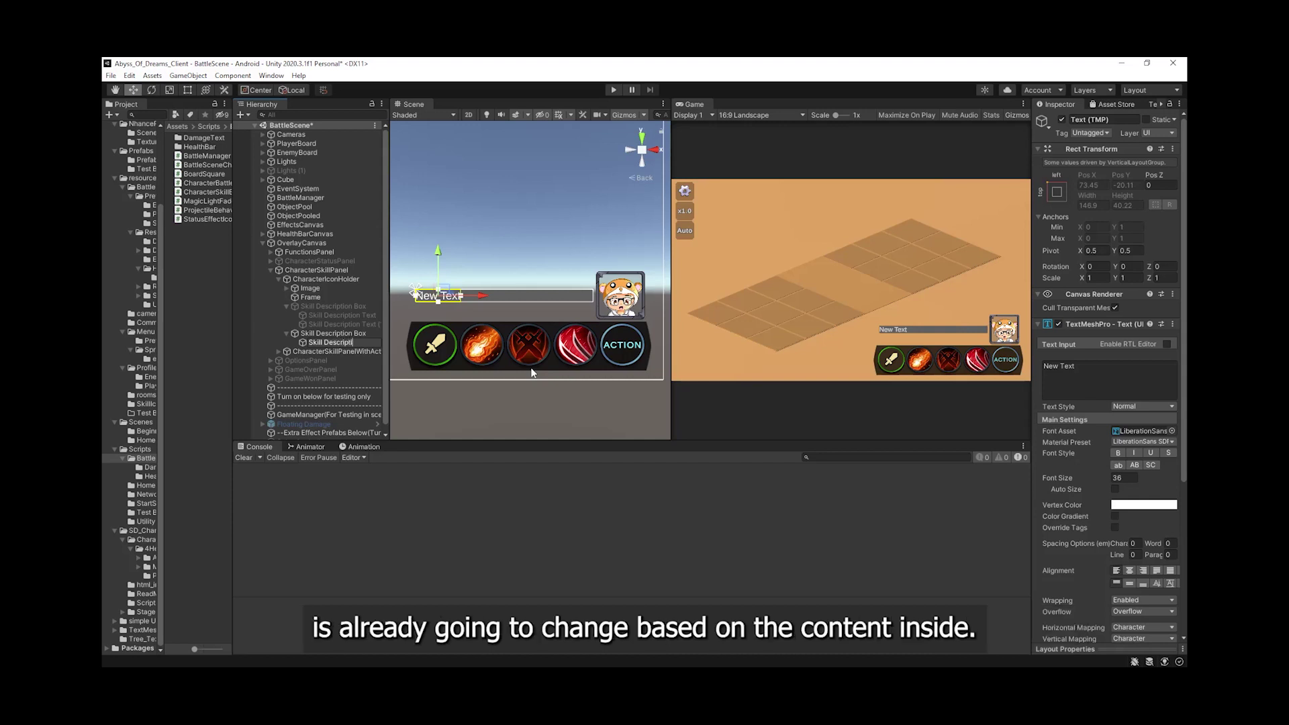
pyautogui.write('on Text')
pyautogui.press('Return')
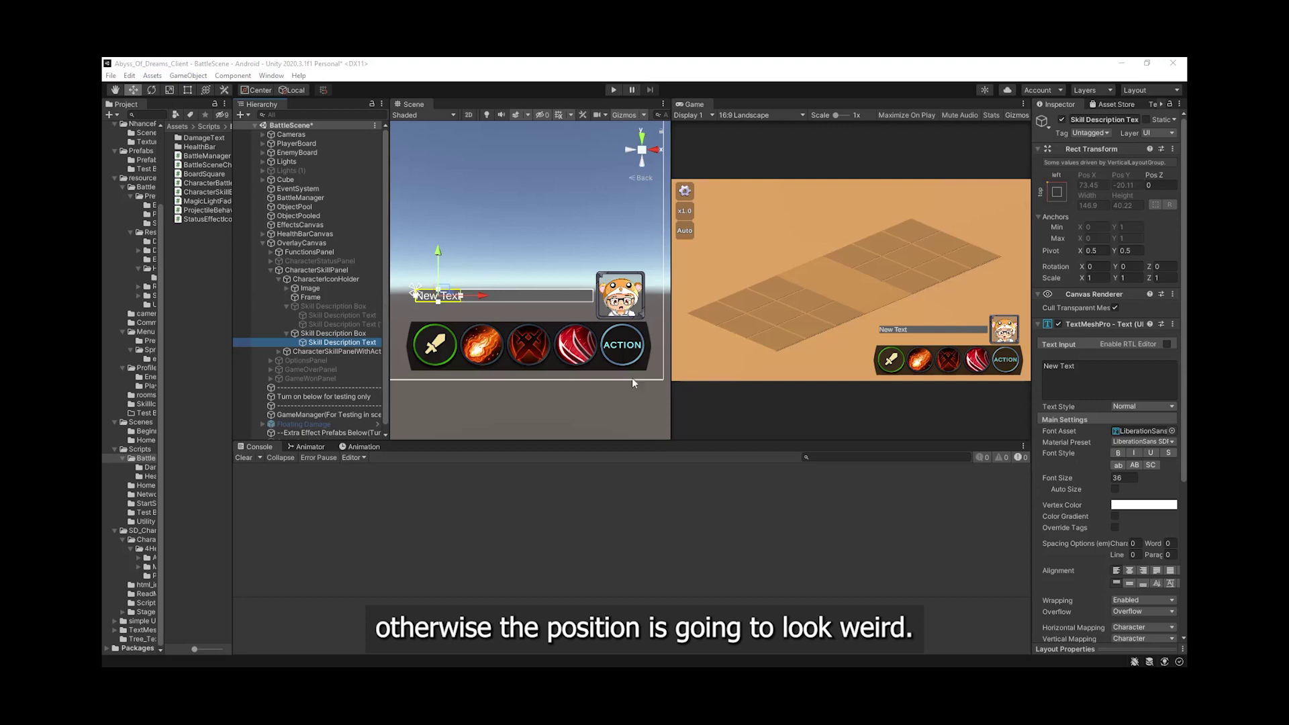
# Fill the text with five lines of 'New Text'.
pyautogui.click(1093, 367)
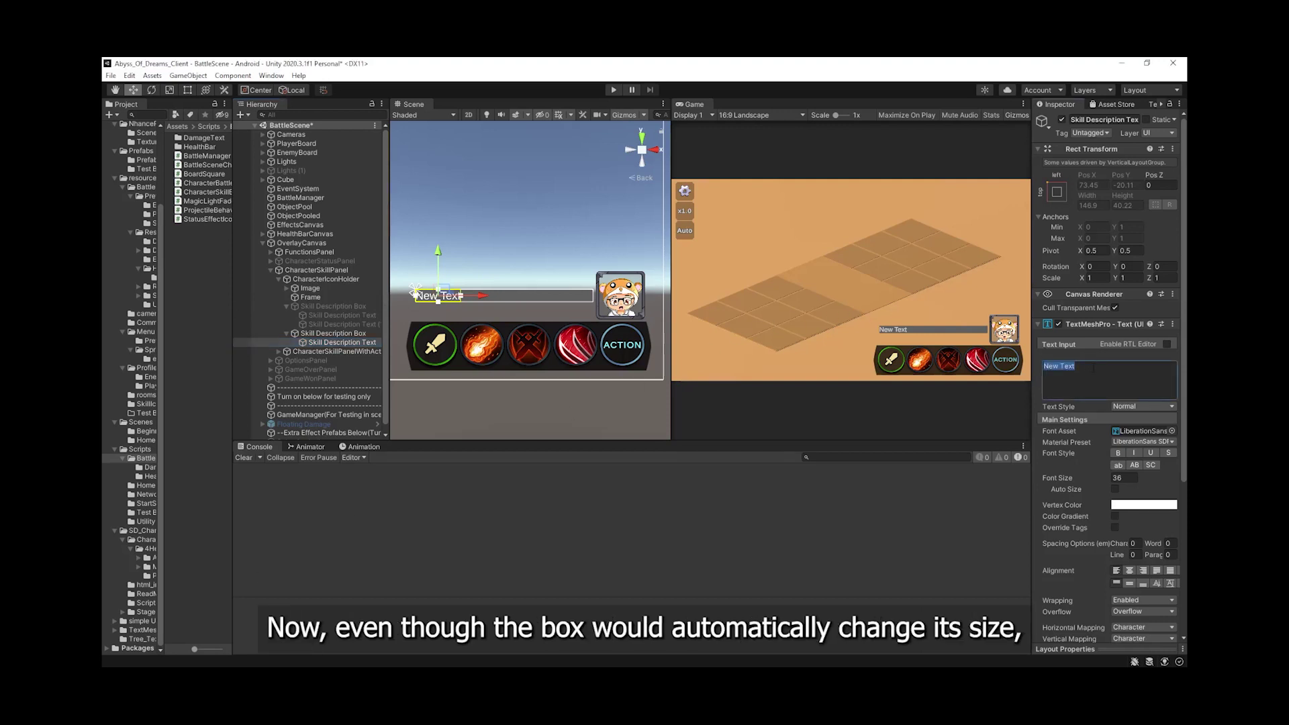
pyautogui.hotkey('ctrl', 'c')
pyautogui.press('End')
pyautogui.press('Return')
pyautogui.hotkey('ctrl', 'v')
pyautogui.press('Return')
pyautogui.hotkey('ctrl', 'v')
pyautogui.press('Return')
pyautogui.hotkey('ctrl', 'v')
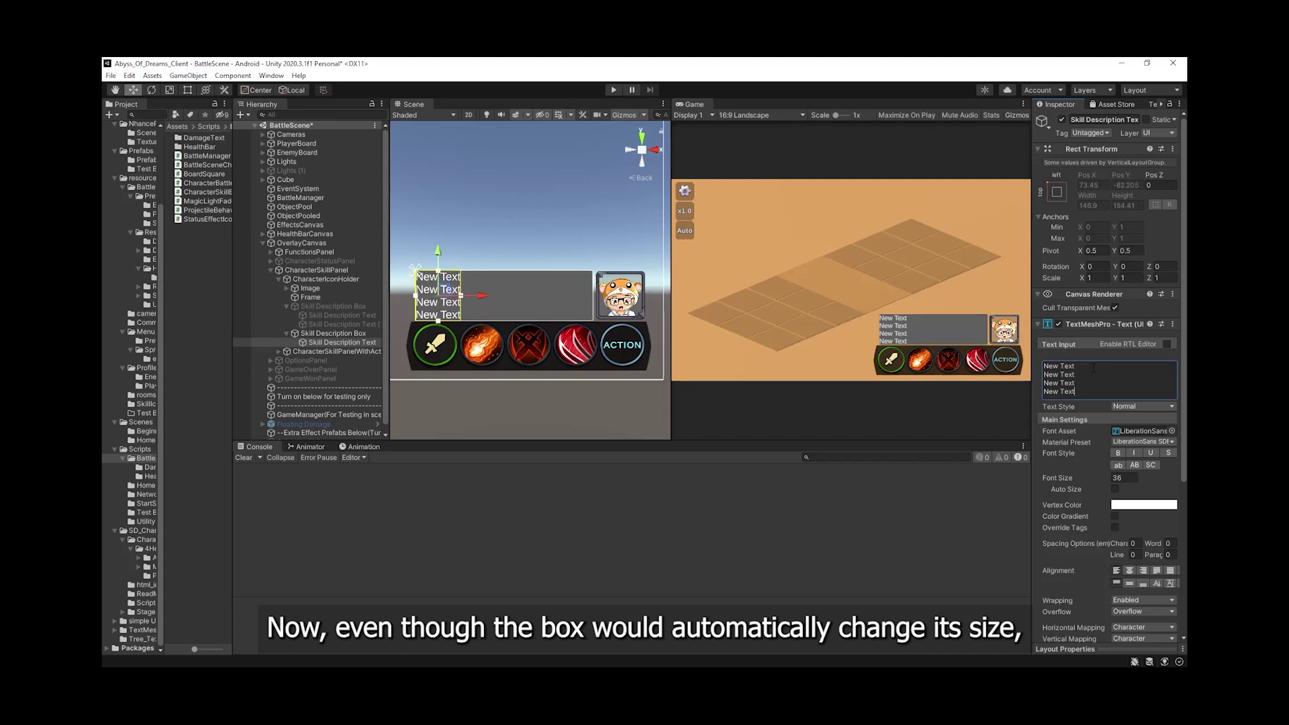
pyautogui.press('Return')
pyautogui.hotkey('ctrl', 'v')
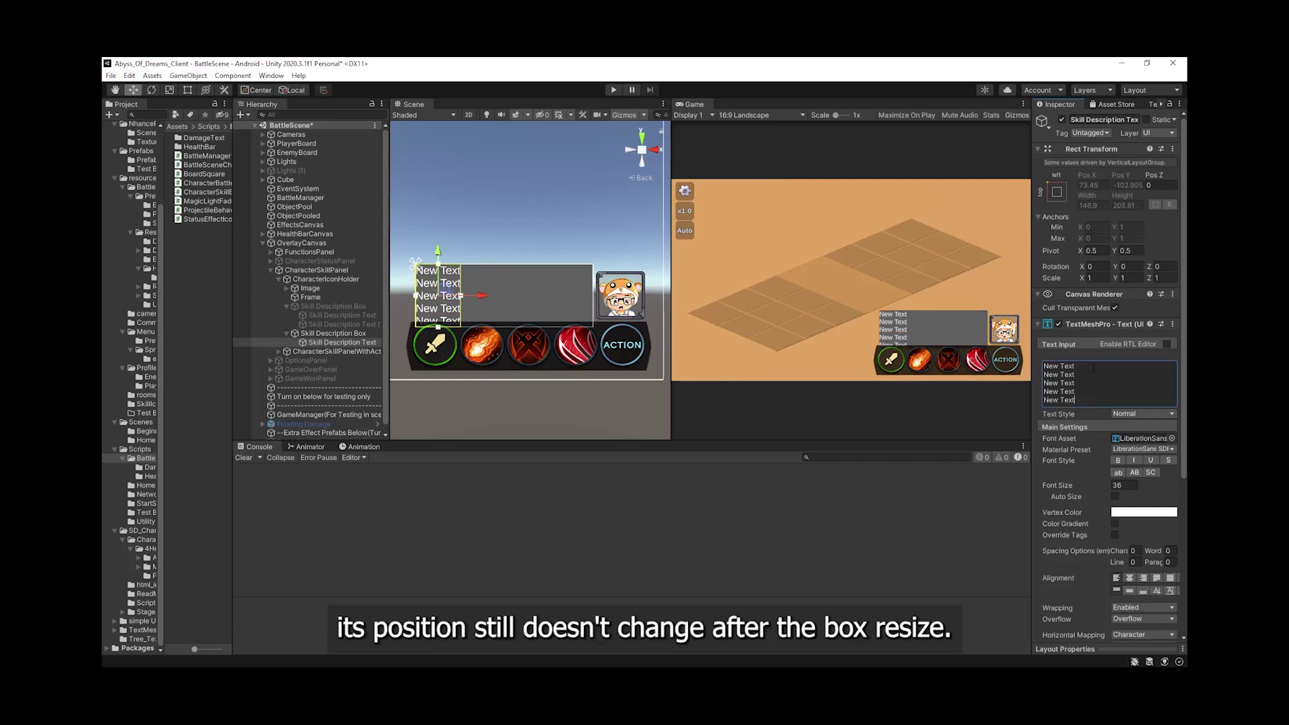
# Set the description text's font size to 32.
pyautogui.click(1122, 484)
pyautogui.write('32')
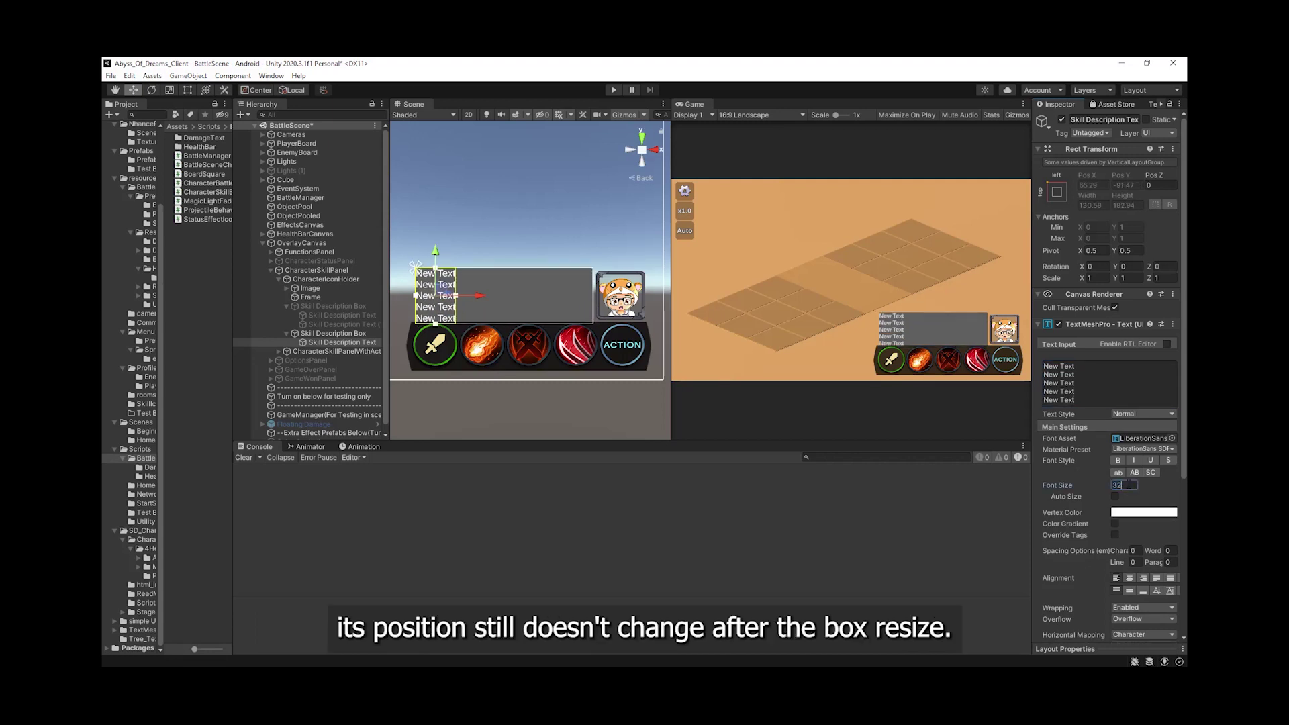
pyautogui.press('Return')
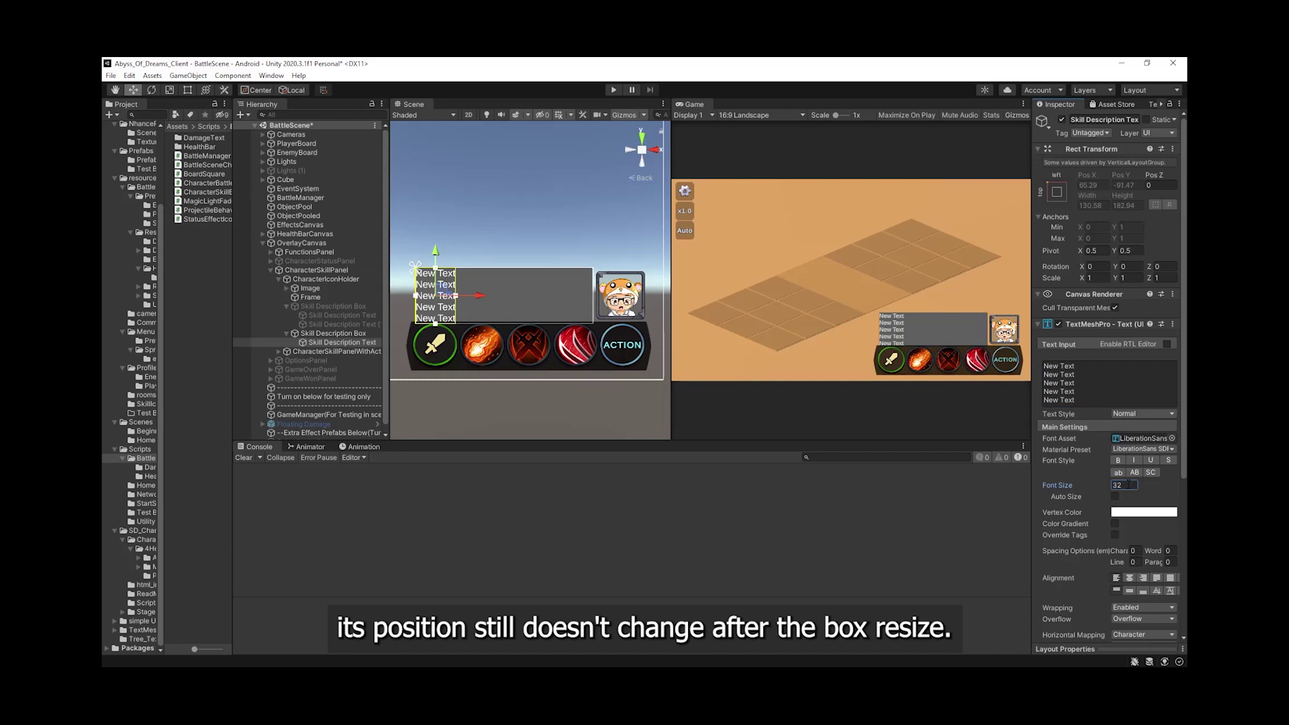
# Give Skill Description Box Pos Y 187, Upper Left child alignment and pivot Y 1.
pyautogui.click(333, 334)
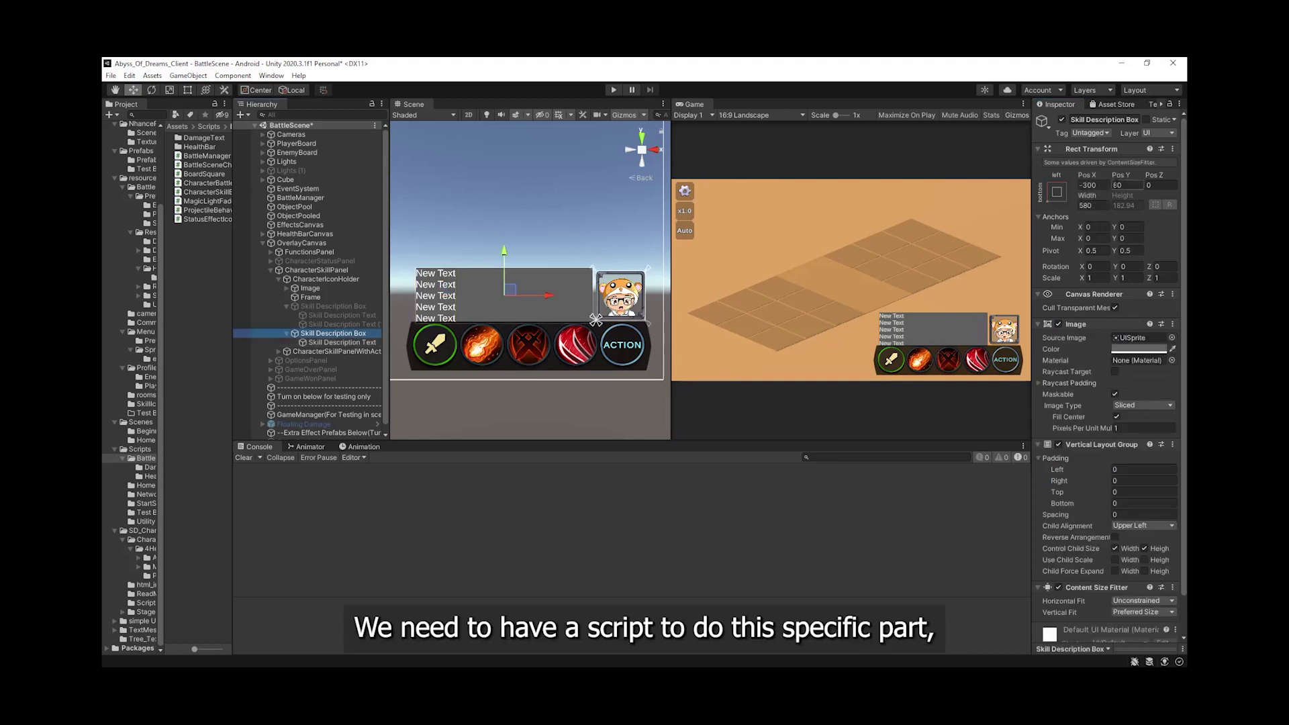
pyautogui.click(1126, 185)
pyautogui.write('187')
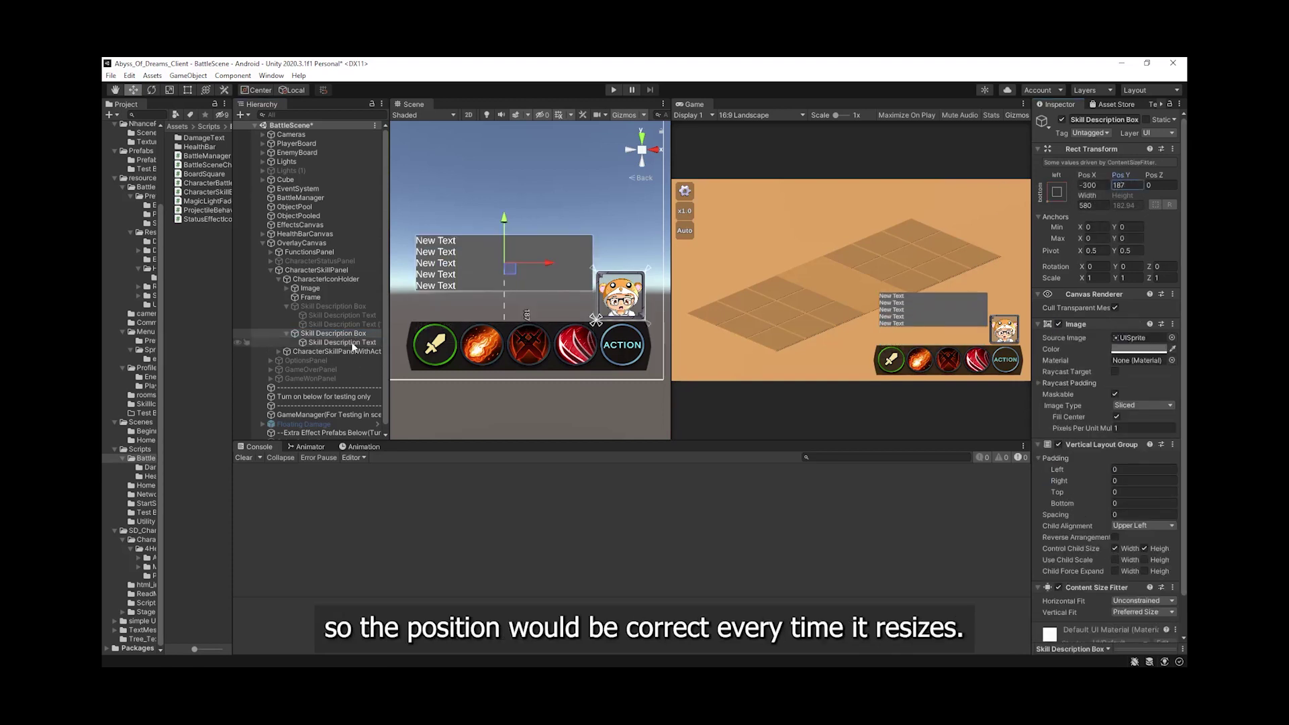
pyautogui.click(352, 344)
pyautogui.click(333, 334)
pyautogui.scroll(-1, 1107, 402)
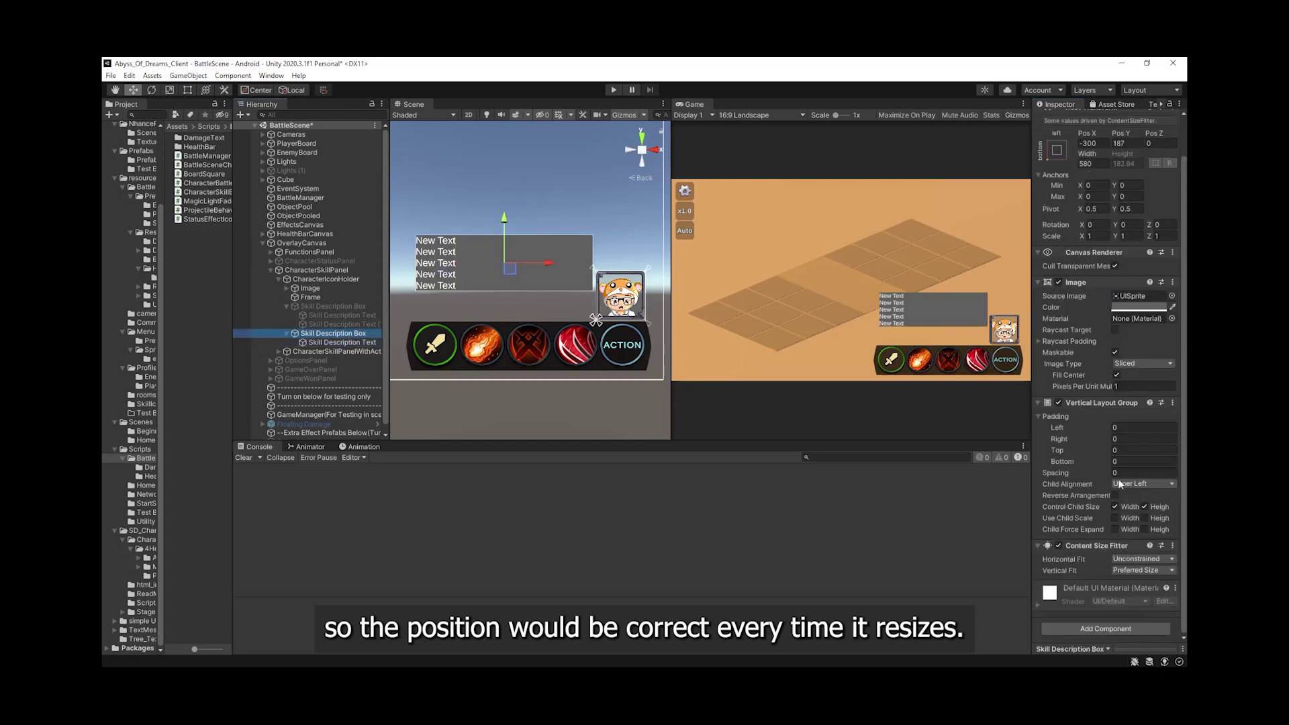
pyautogui.click(1141, 484)
pyautogui.click(1141, 498)
pyautogui.click(1144, 506)
pyautogui.click(1128, 208)
pyautogui.write('1f);')
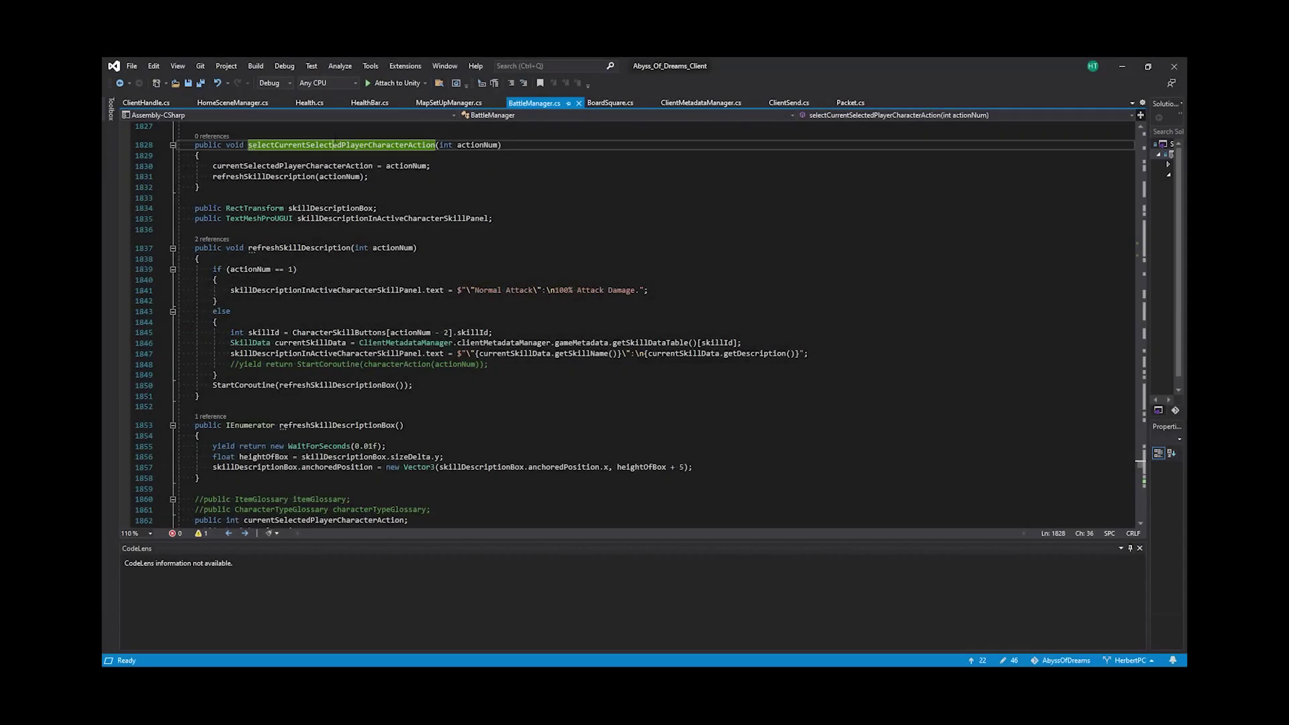
pyautogui.click(195, 126)
pyautogui.click(284, 177)
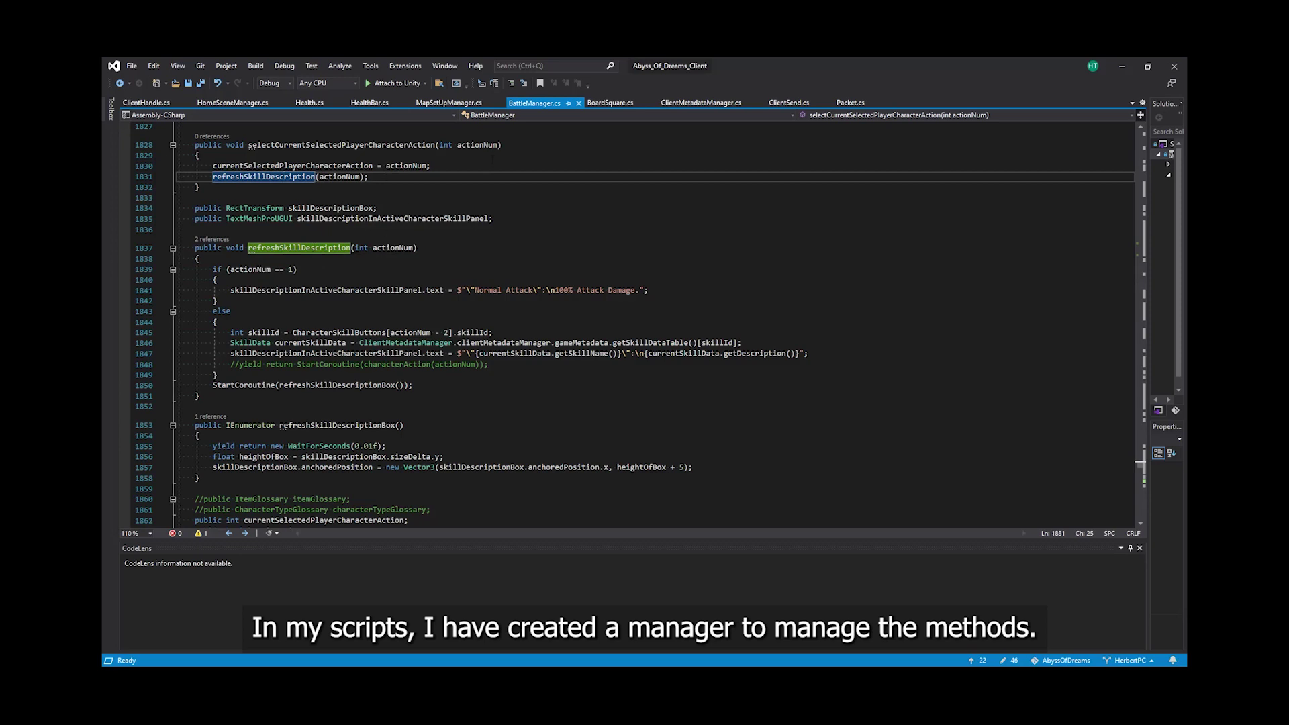
pyautogui.click(332, 208)
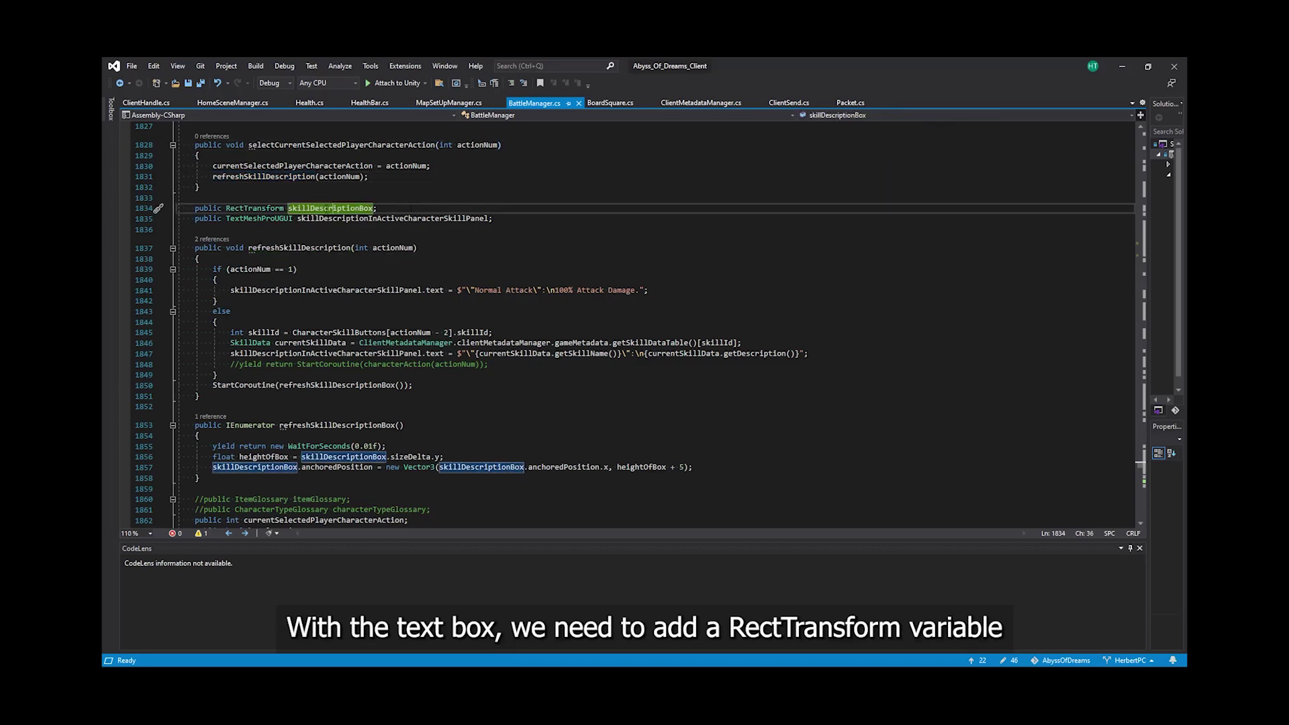
pyautogui.click(345, 218)
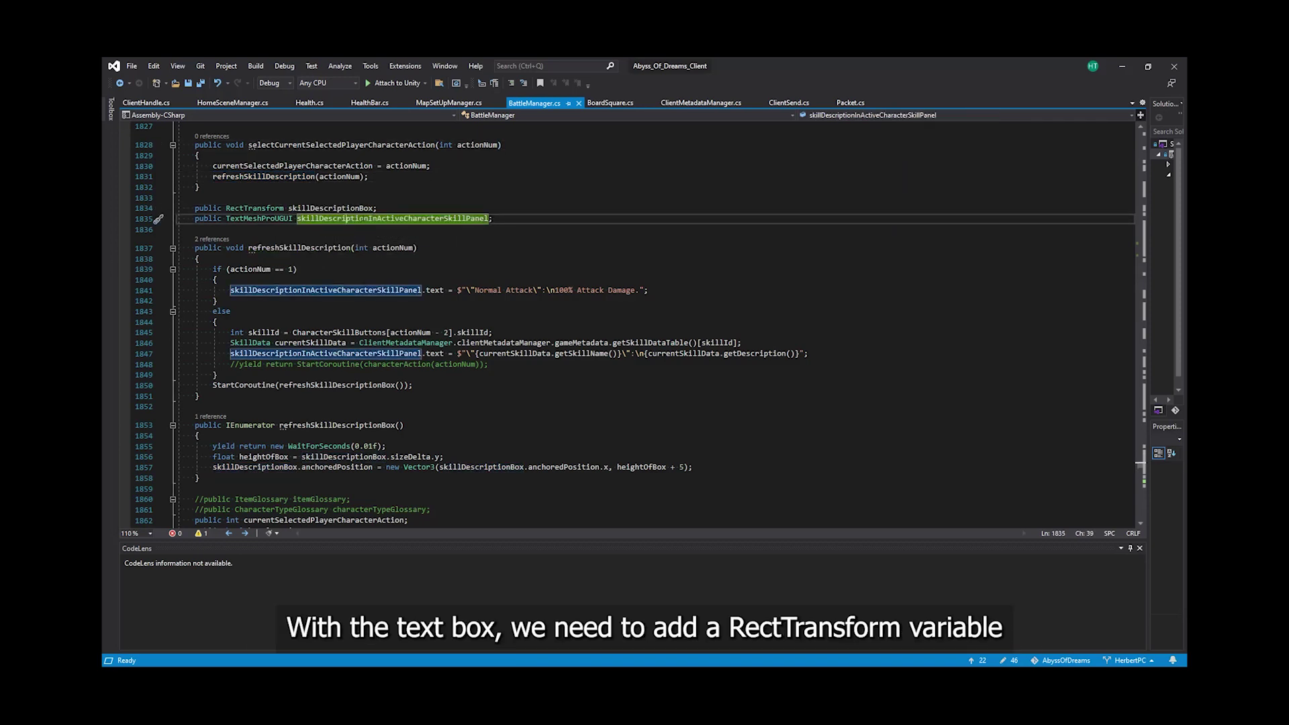
pyautogui.click(350, 209)
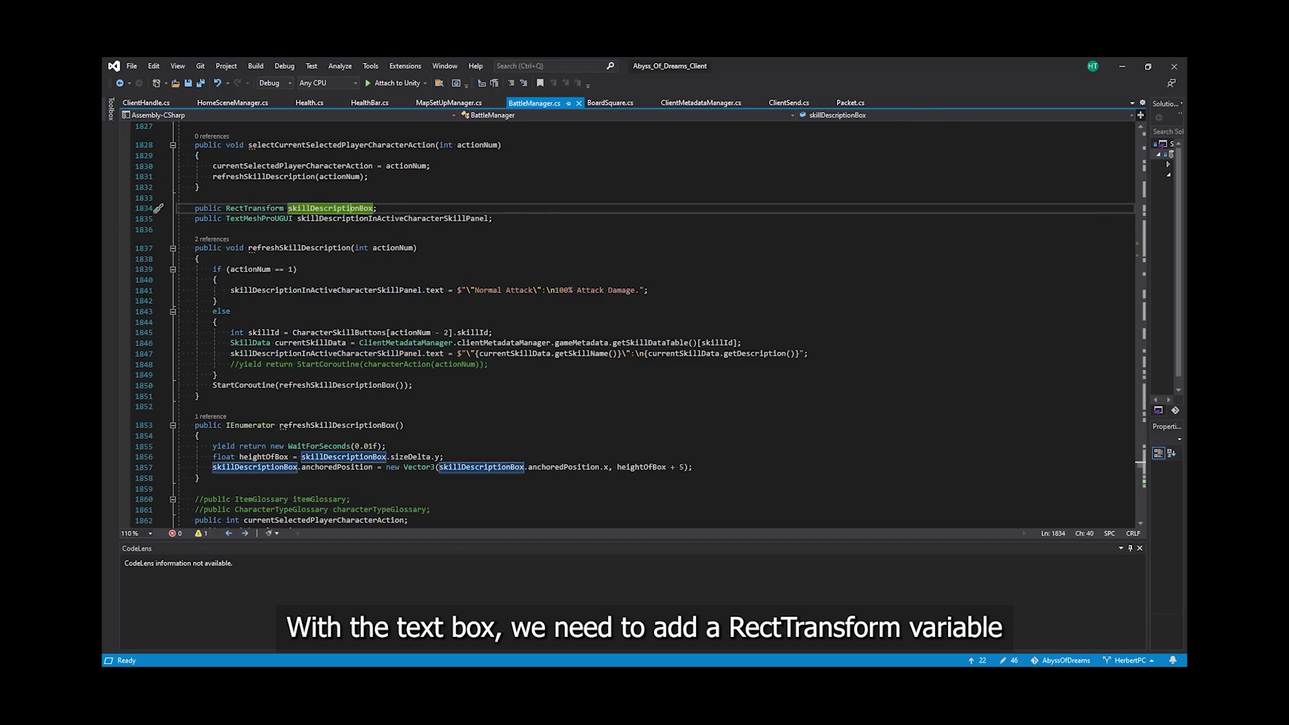
pyautogui.click(391, 219)
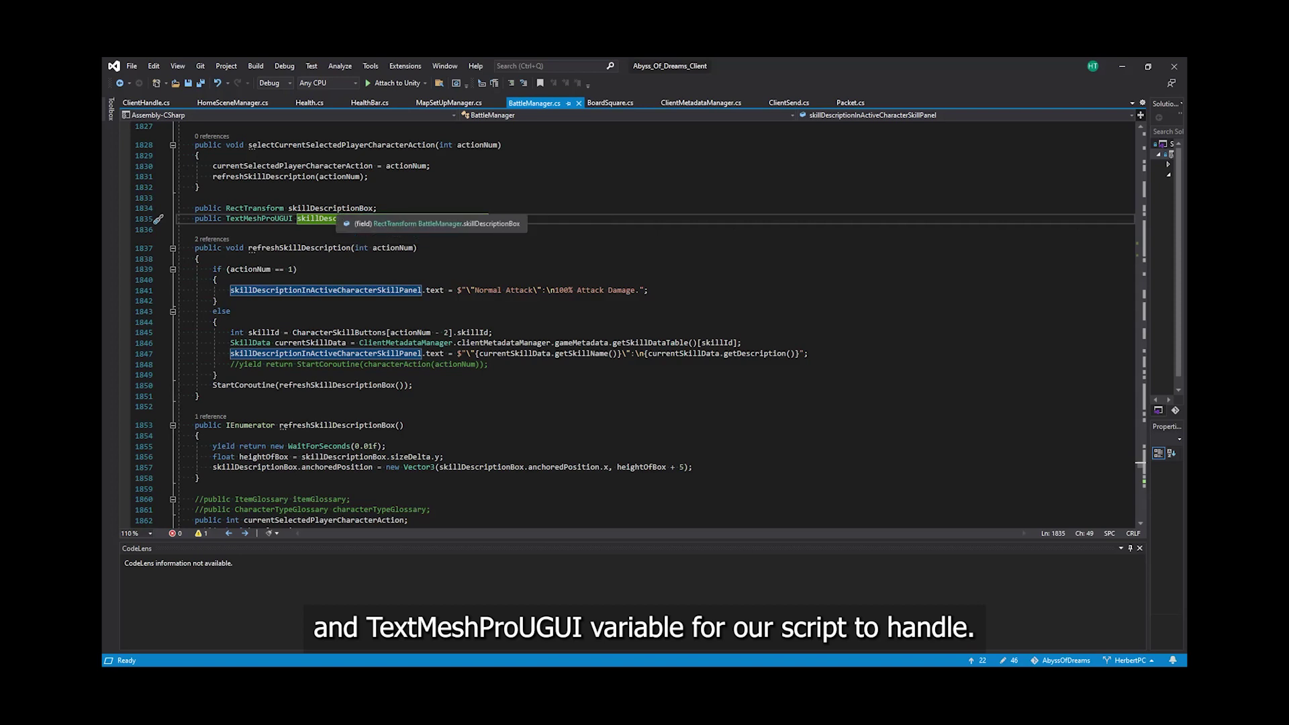
pyautogui.click(350, 209)
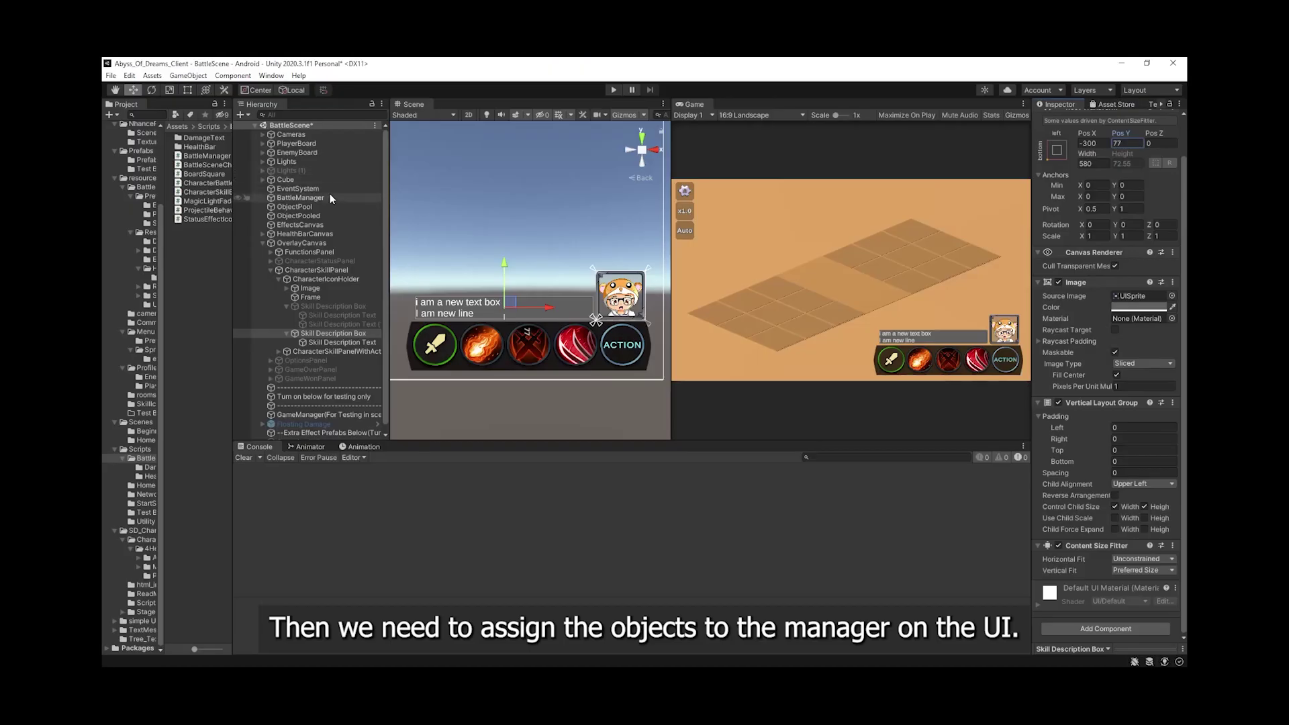
pyautogui.click(329, 197)
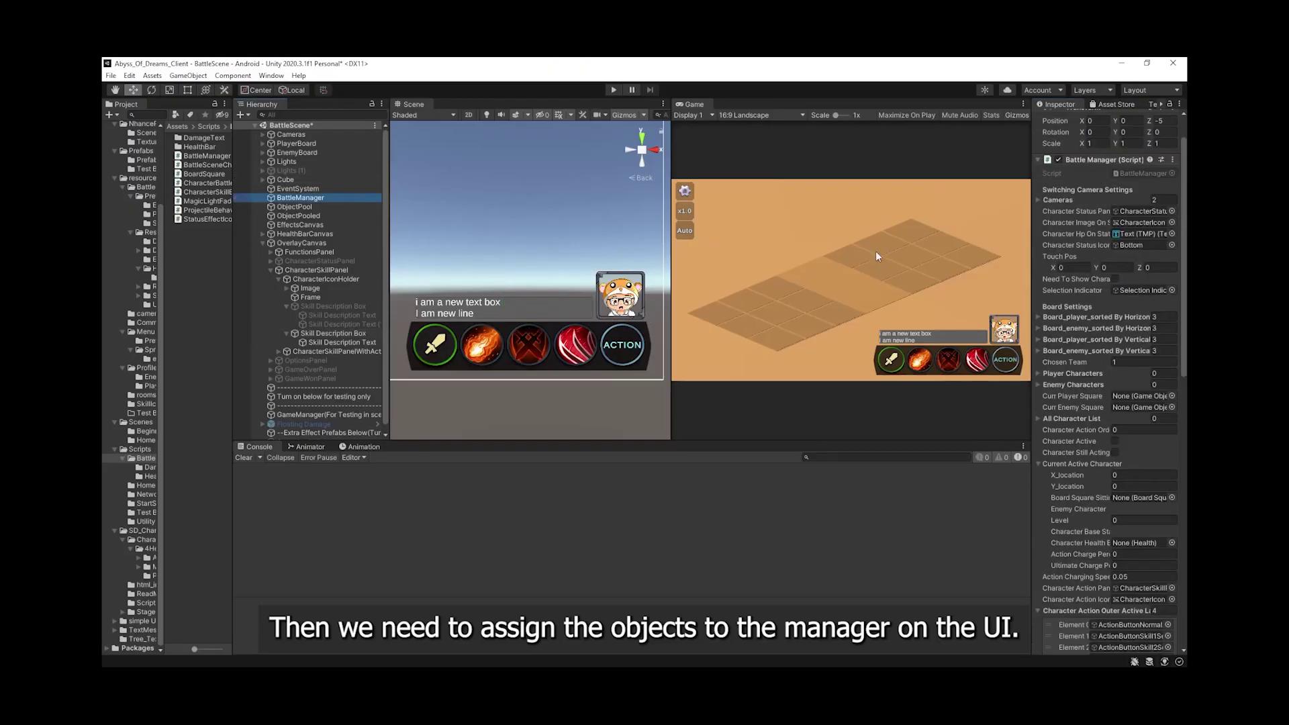
pyautogui.scroll(-10, 1081, 341)
pyautogui.scroll(3, 1096, 280)
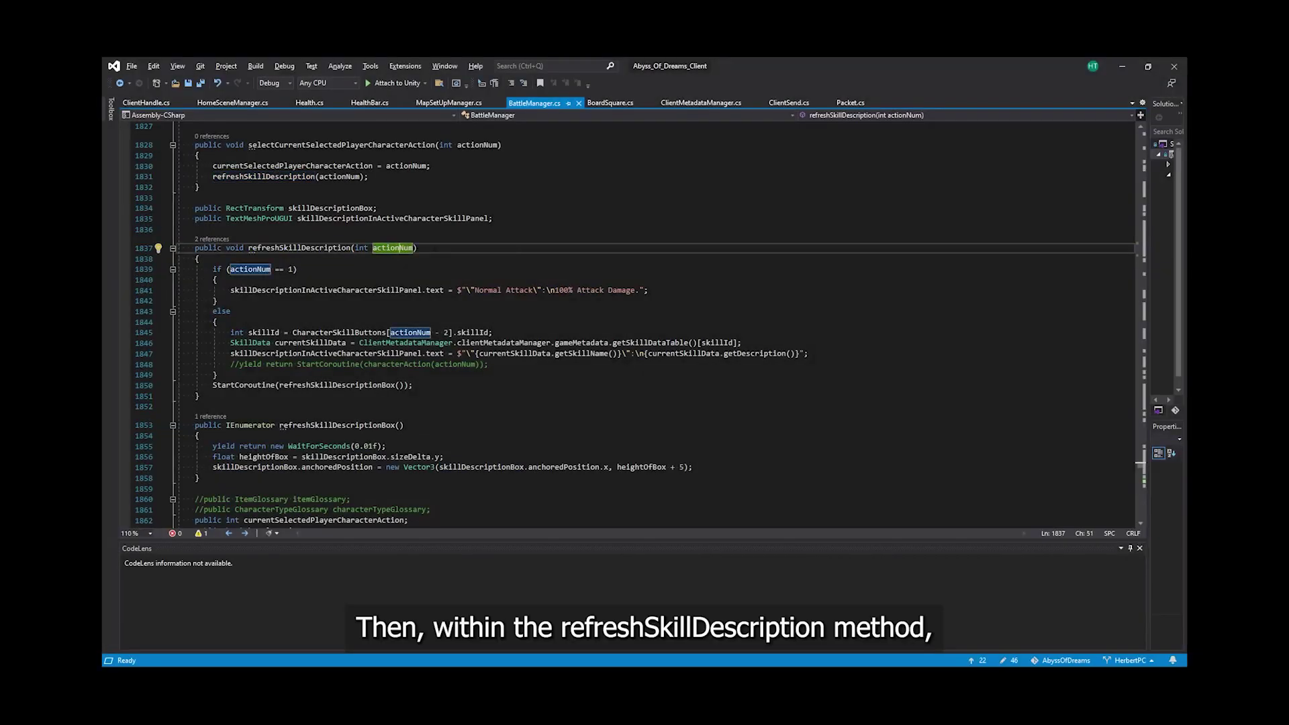
pyautogui.click(418, 247)
pyautogui.click(292, 247)
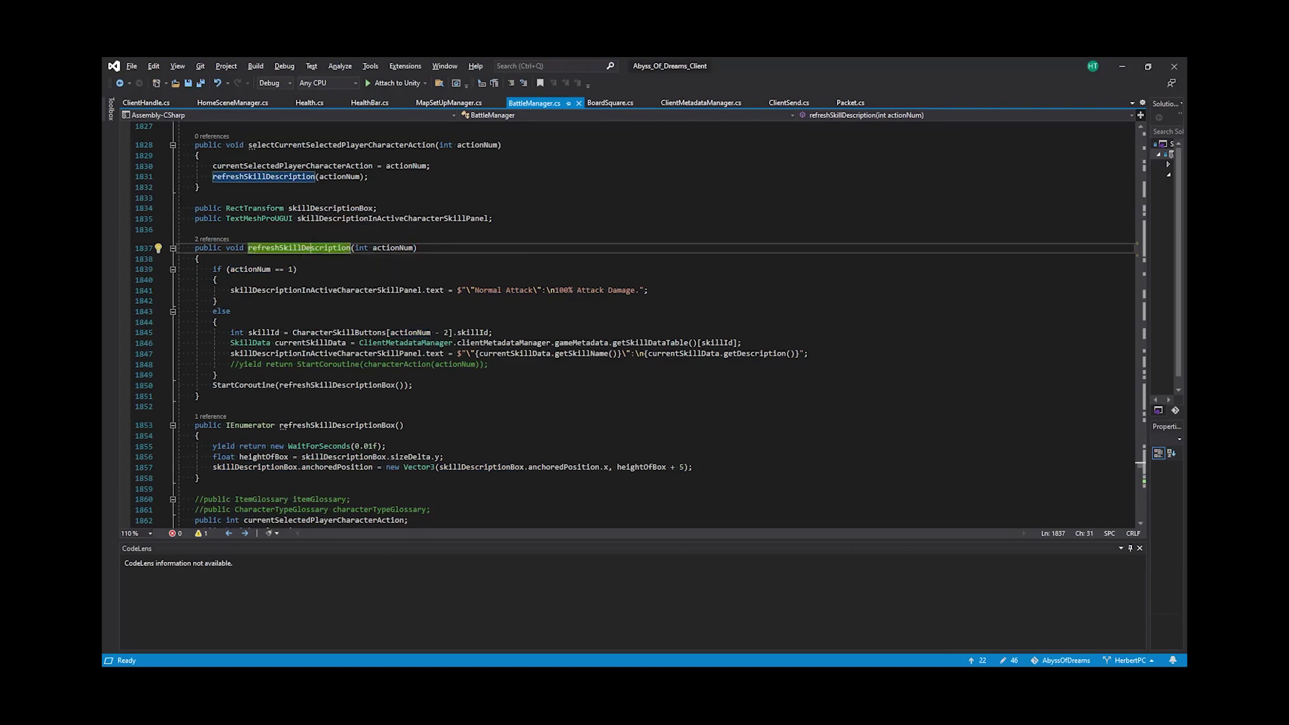
pyautogui.click(285, 354)
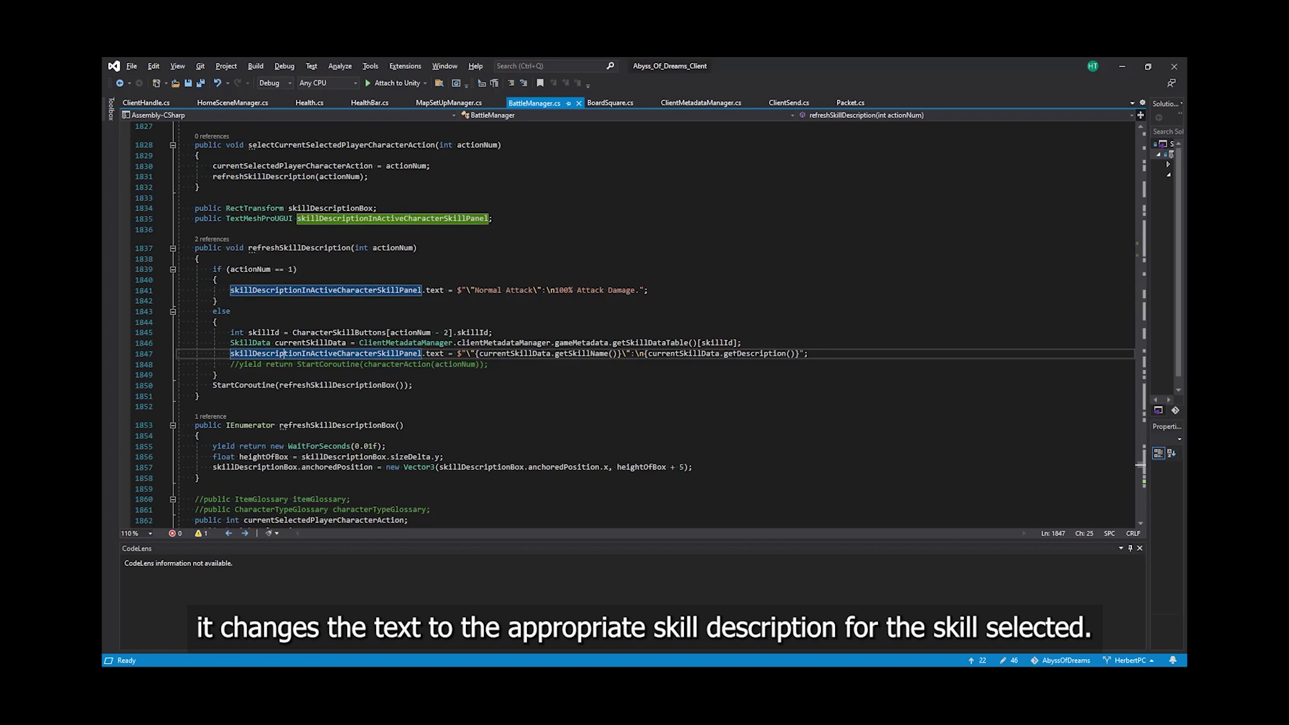
pyautogui.moveTo(808, 353); pyautogui.dragTo(408, 354)
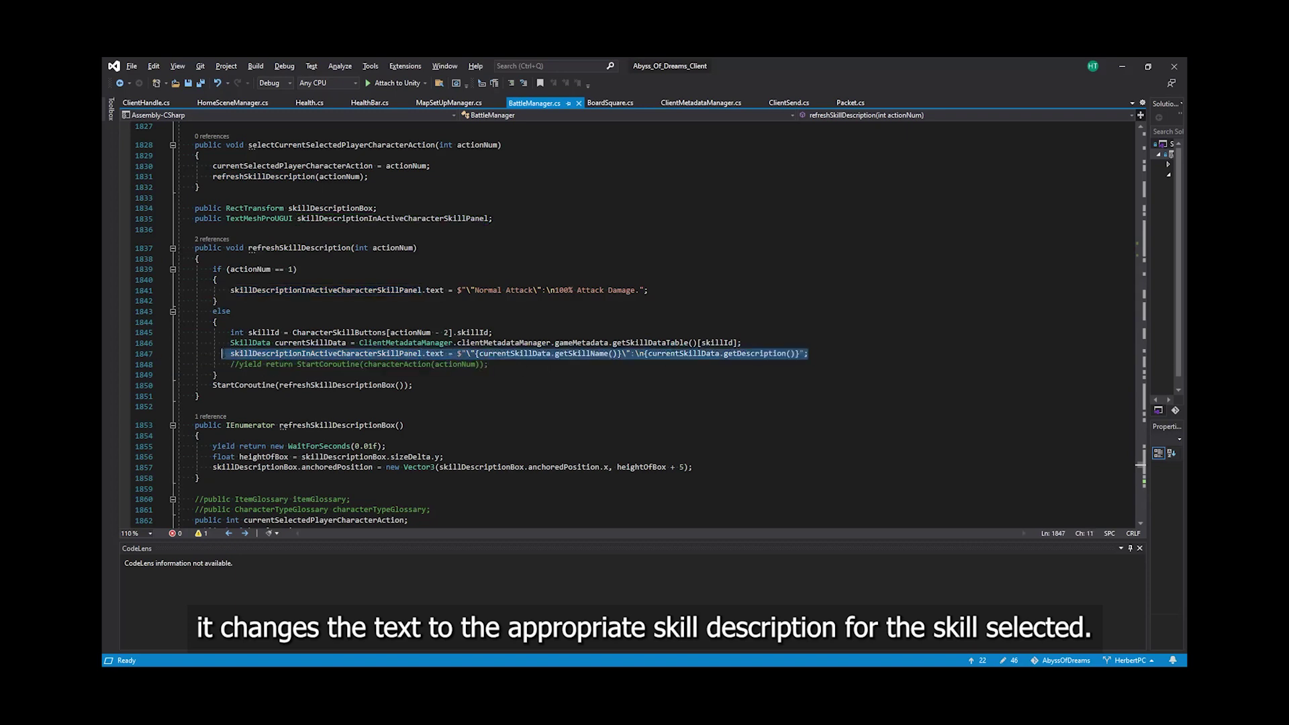
pyautogui.click(489, 364)
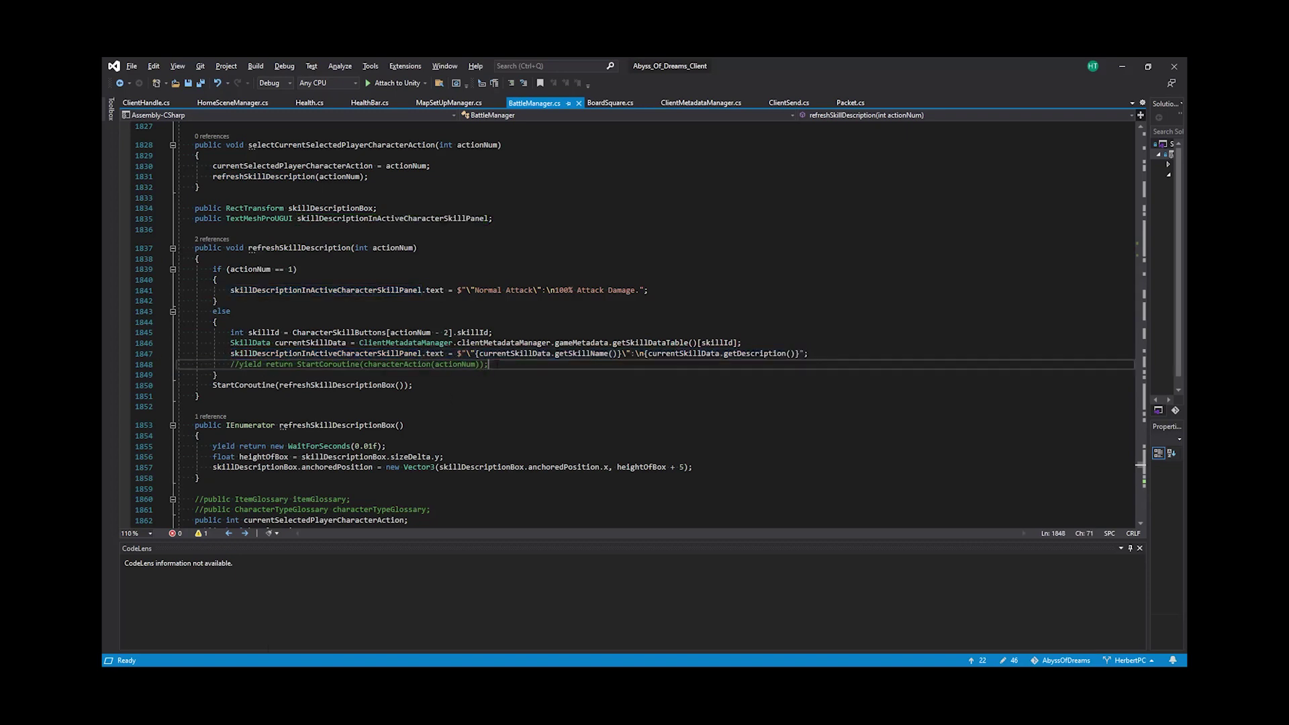
pyautogui.click(370, 353)
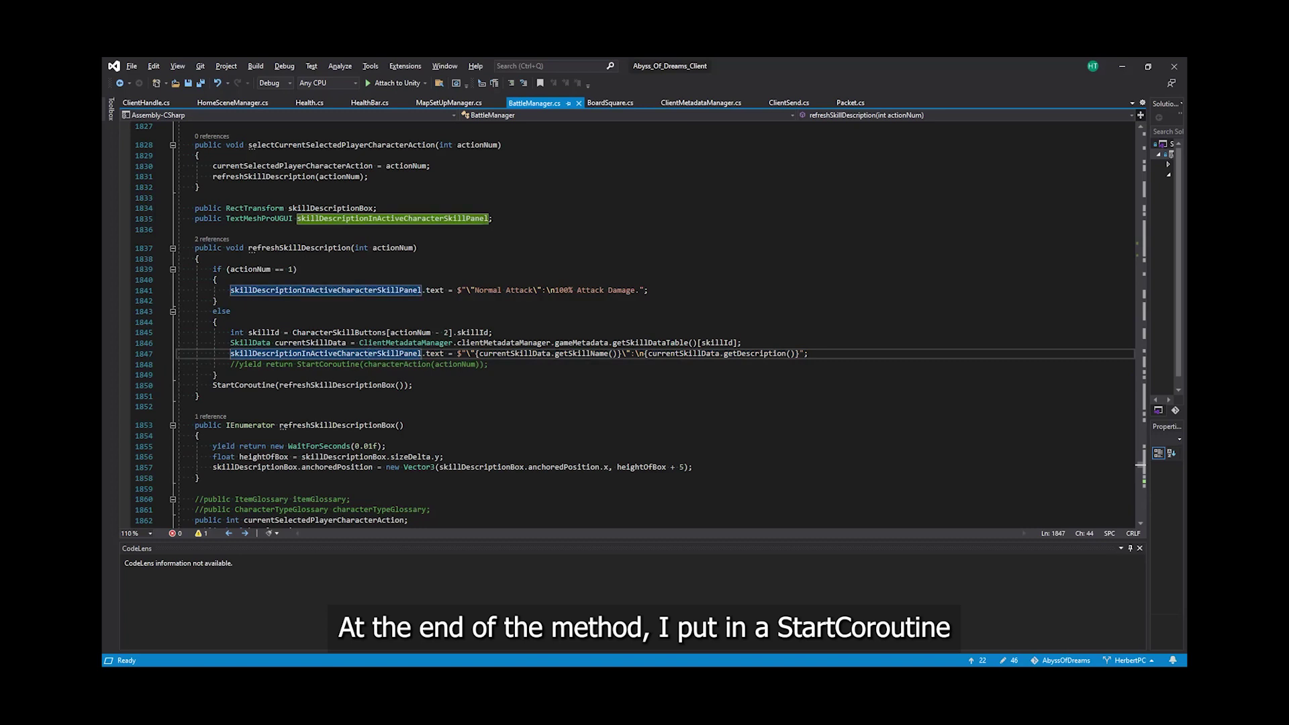
pyautogui.moveTo(413, 385); pyautogui.dragTo(212, 384)
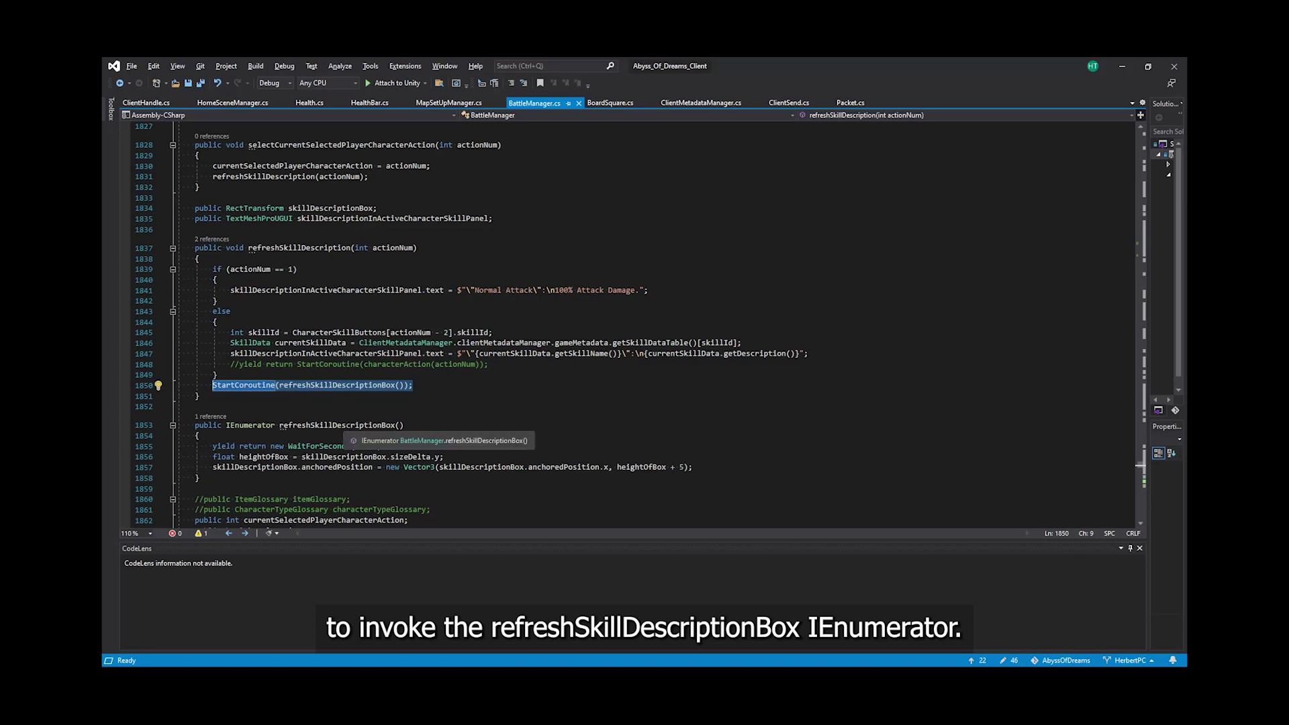
pyautogui.click(350, 424)
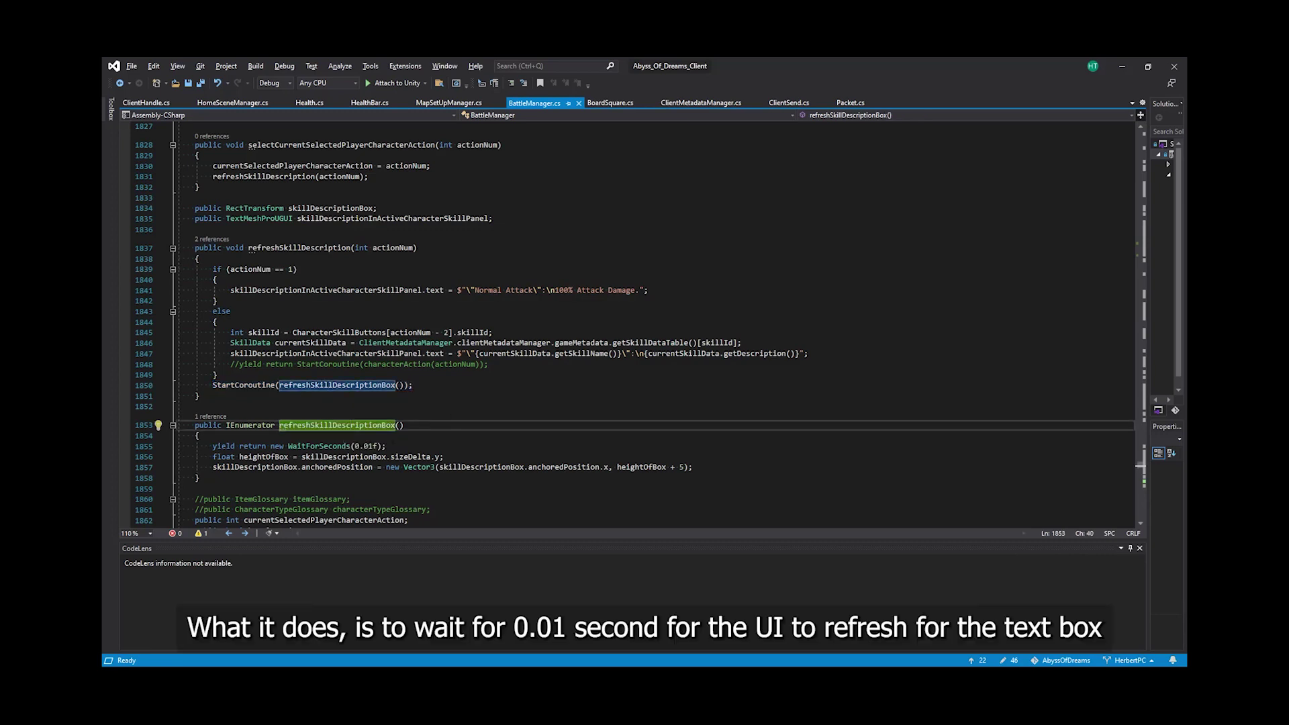
pyautogui.click(386, 446)
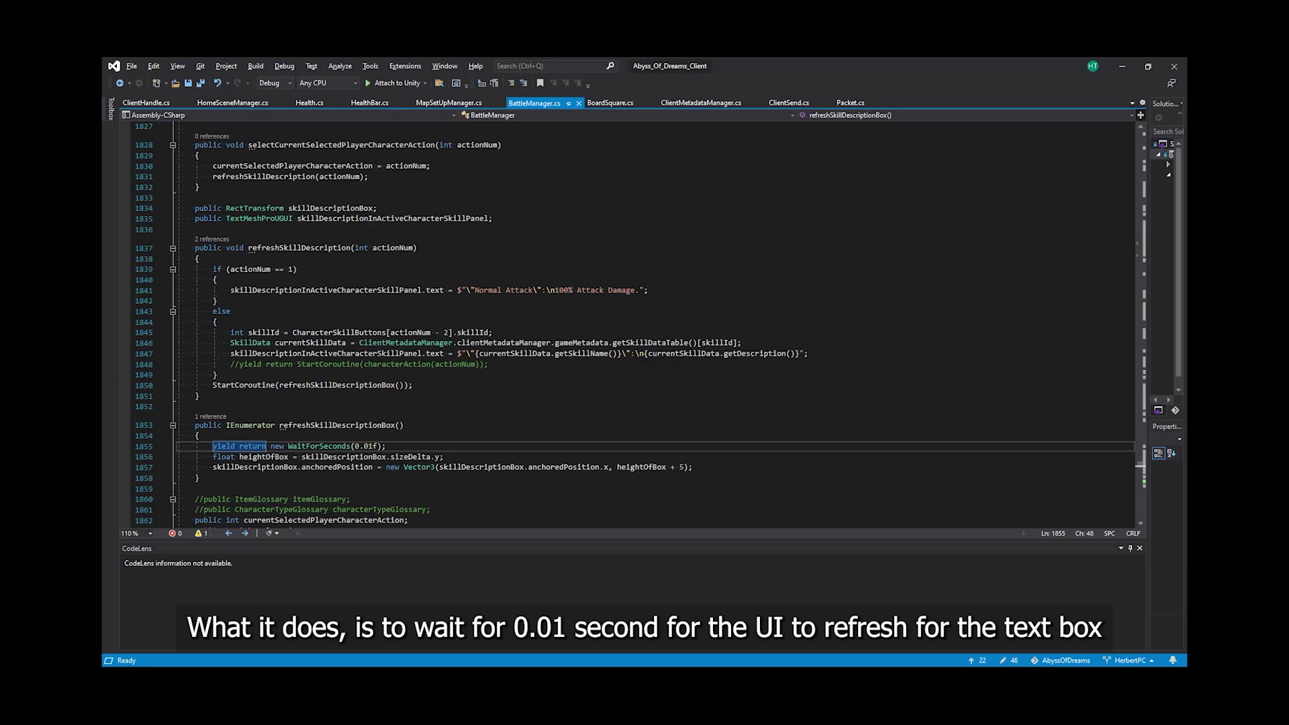
pyautogui.click(354, 456)
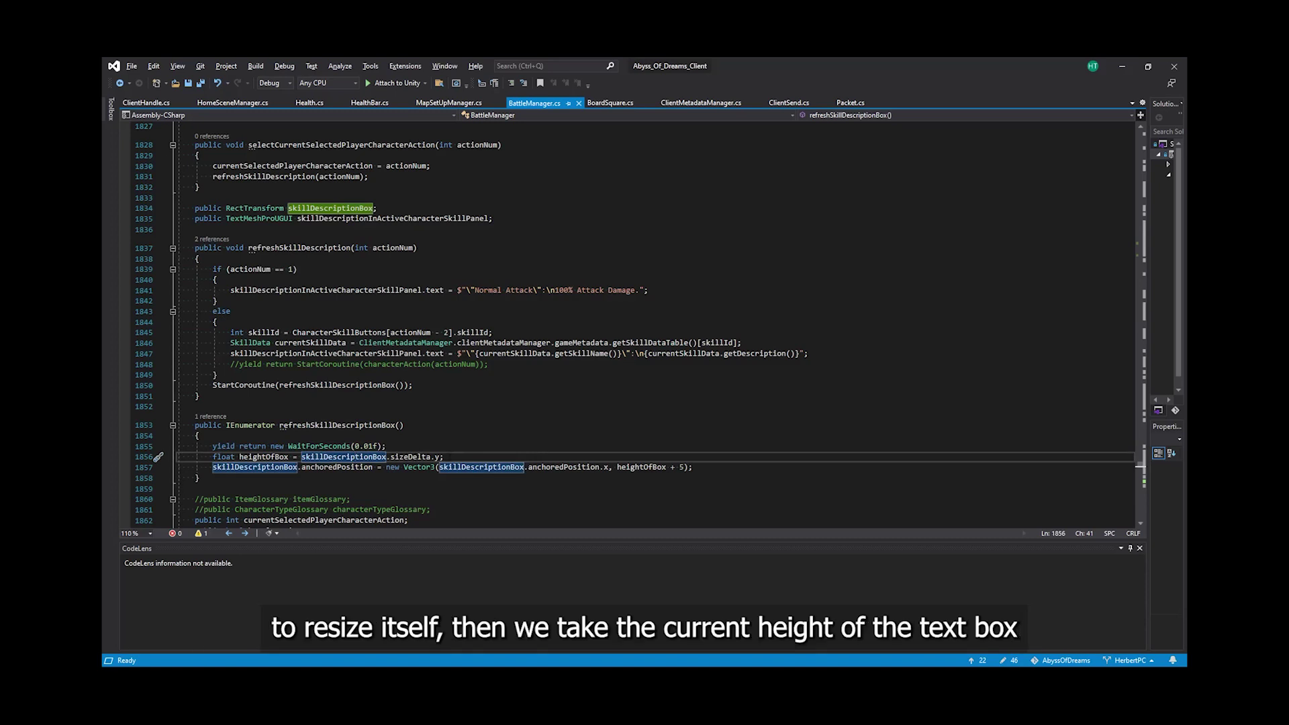
pyautogui.click(443, 456)
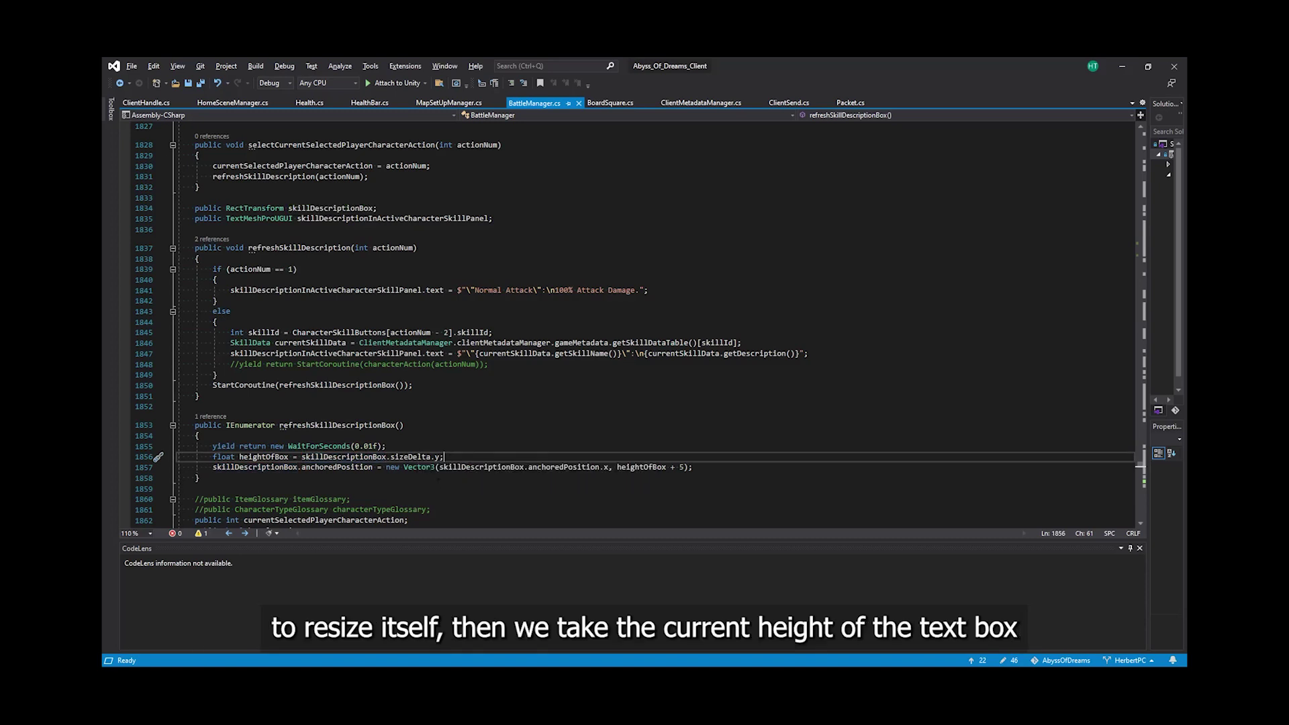
pyautogui.click(692, 466)
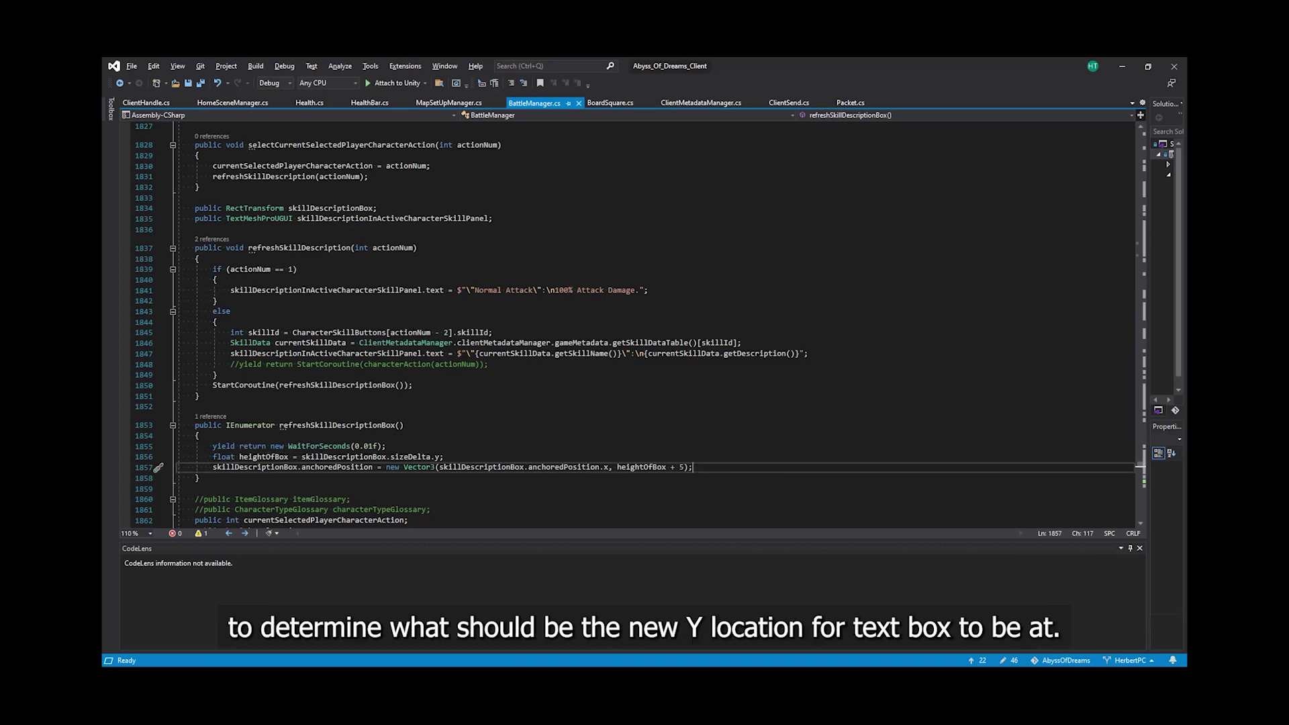
pyautogui.click(695, 456)
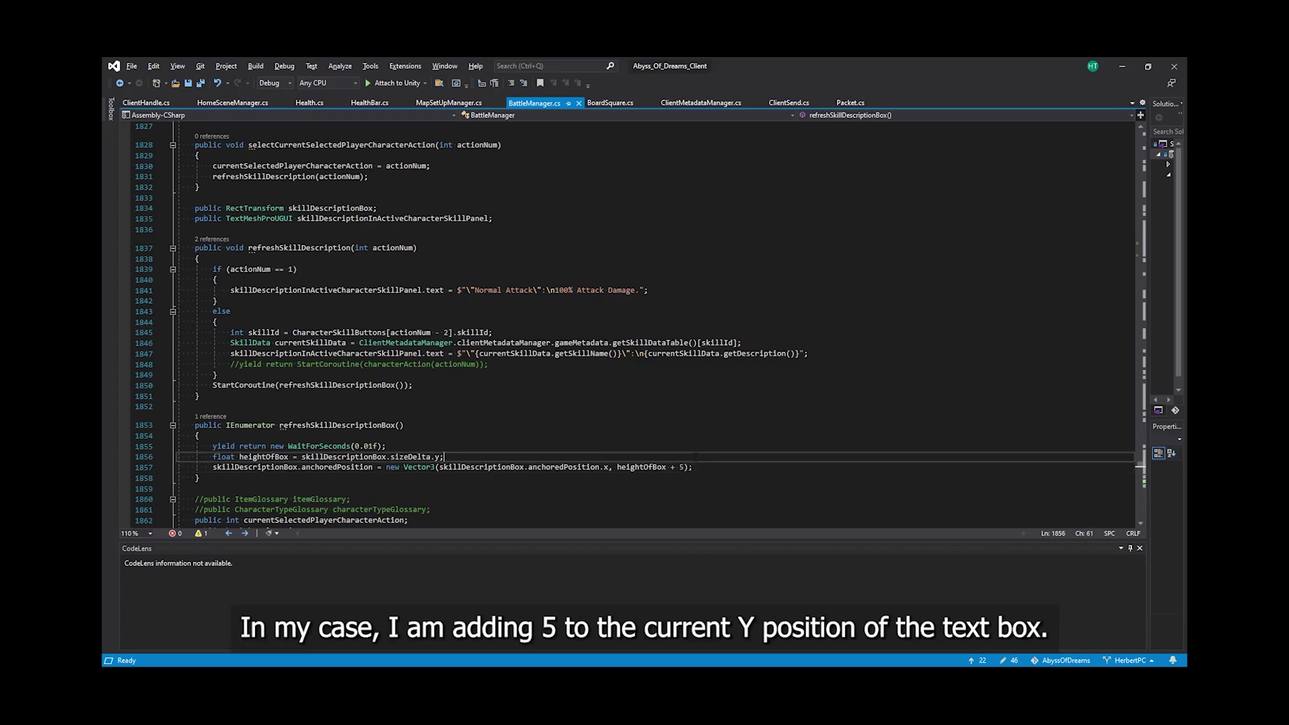
pyautogui.click(677, 426)
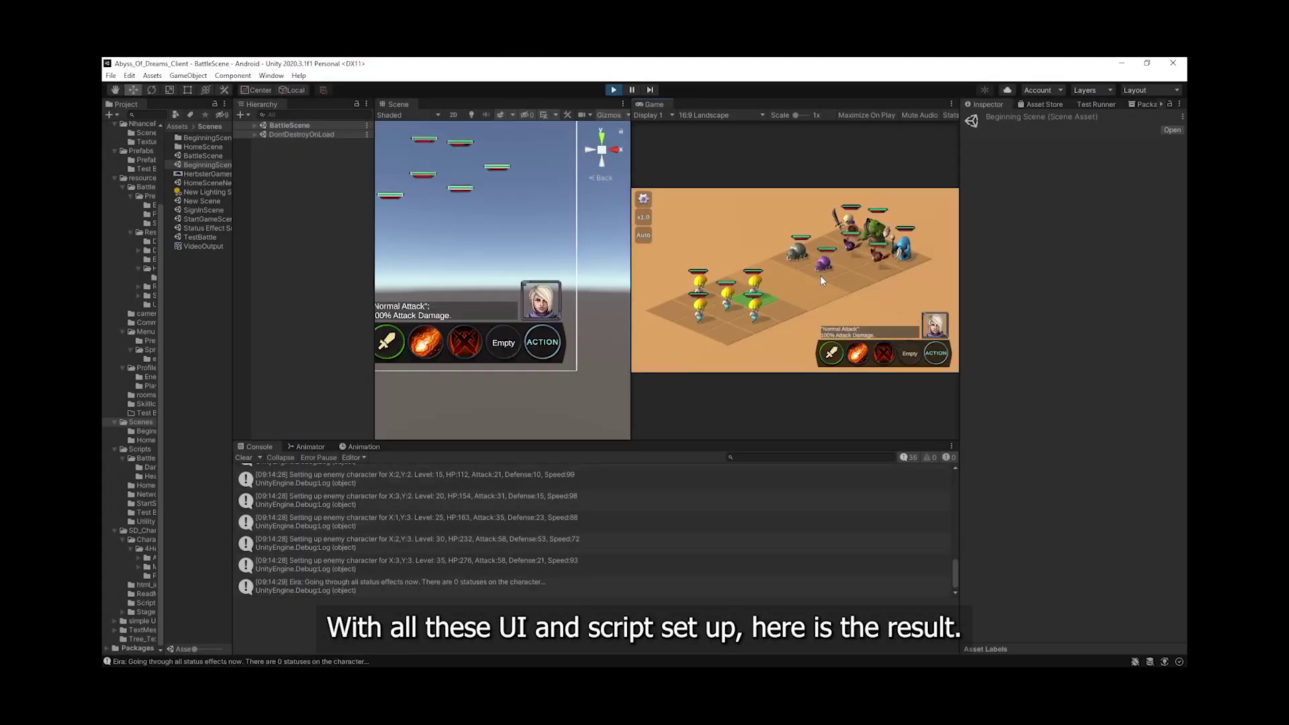
# Switch between Fireball, Backstabs and Normal Attack skills to check each description.
pyautogui.click(857, 353)
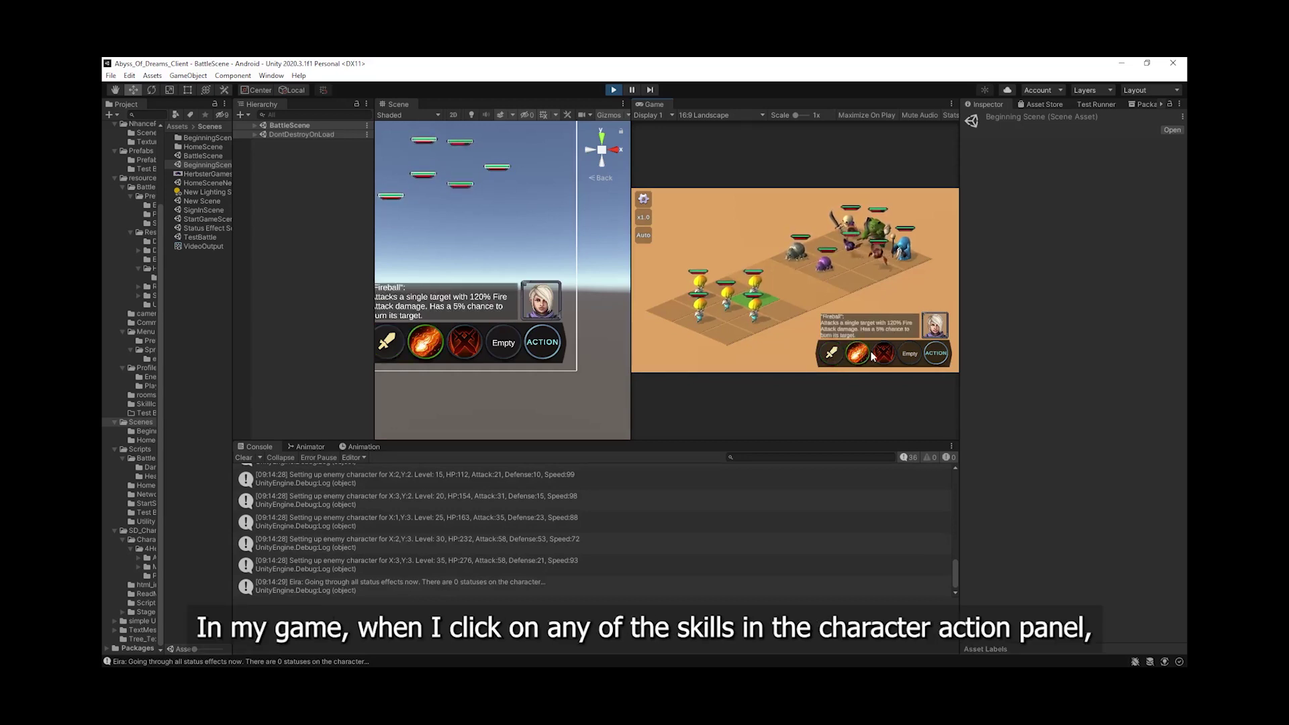
pyautogui.click(883, 354)
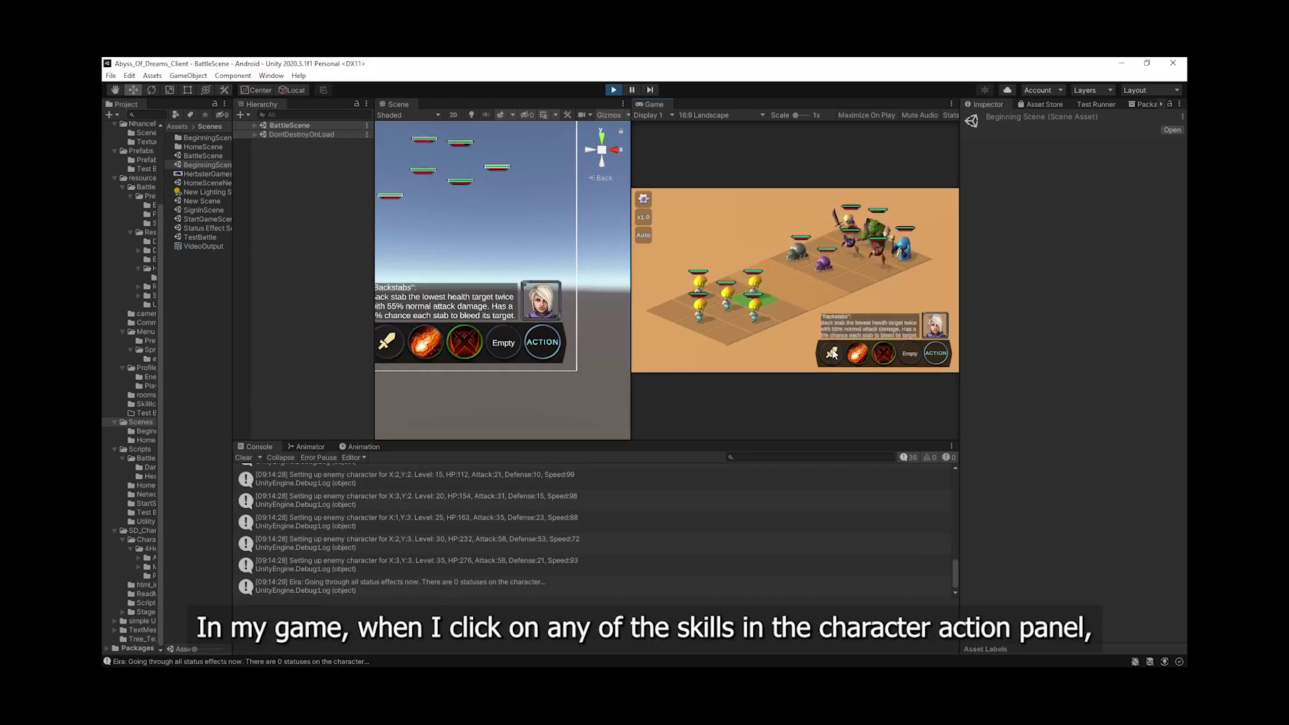
pyautogui.click(831, 353)
pyautogui.click(883, 353)
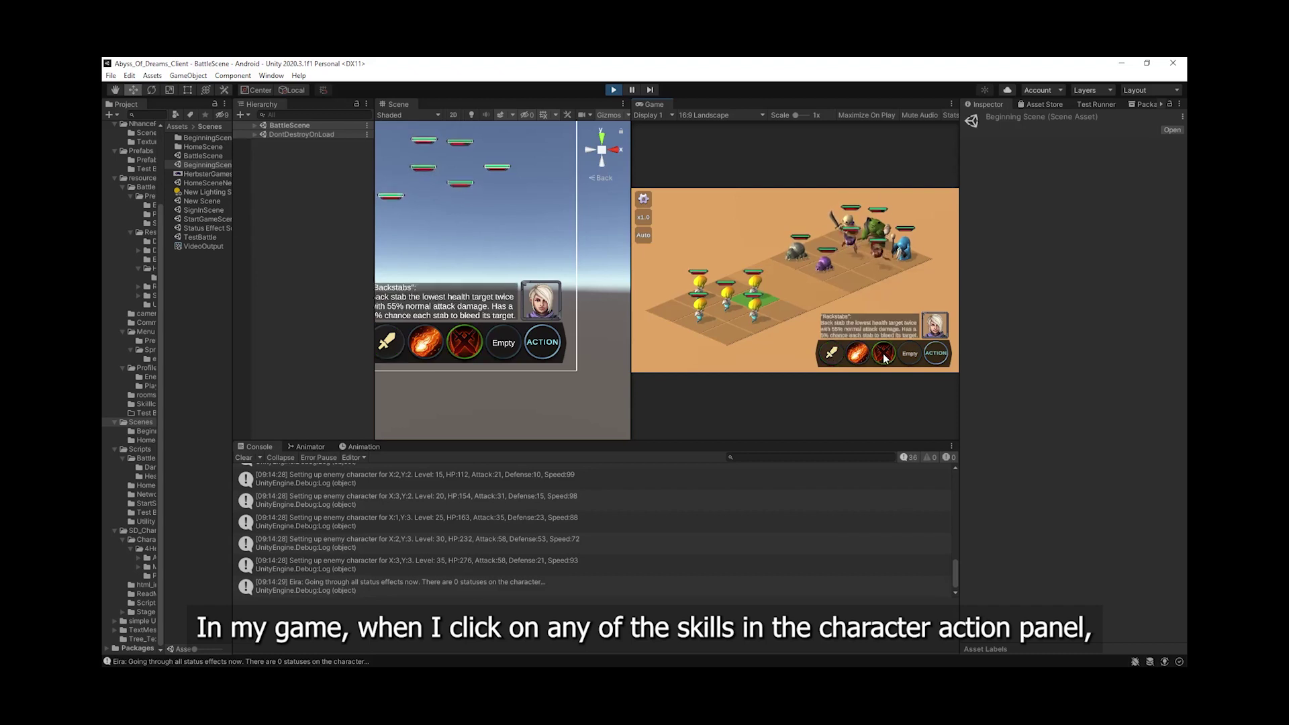
pyautogui.click(859, 354)
pyautogui.click(831, 353)
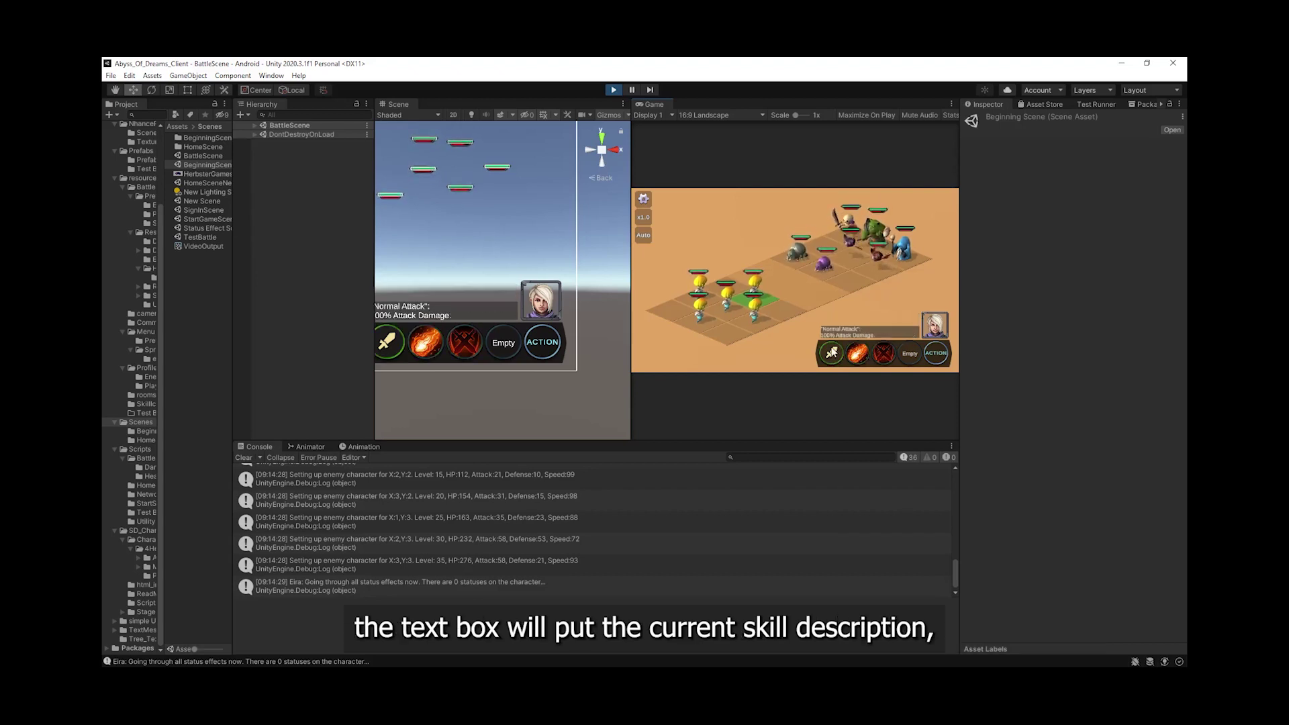
pyautogui.click(856, 354)
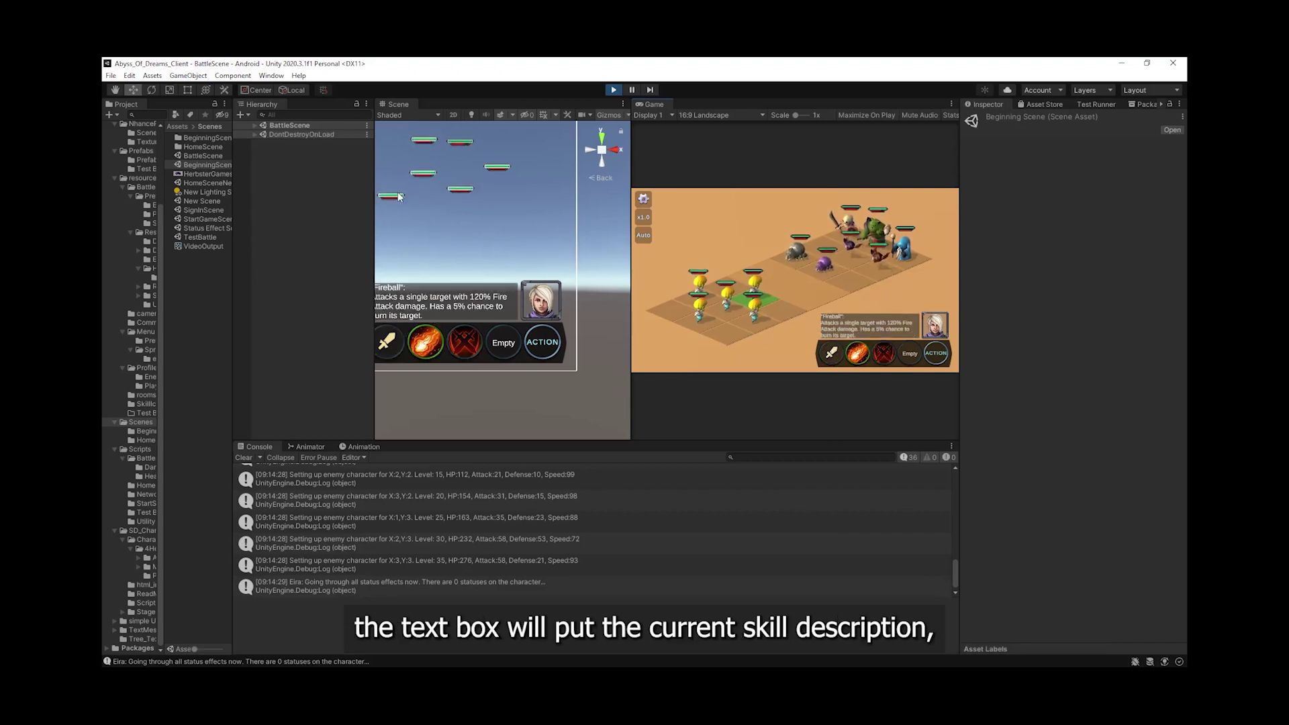
pyautogui.click(254, 126)
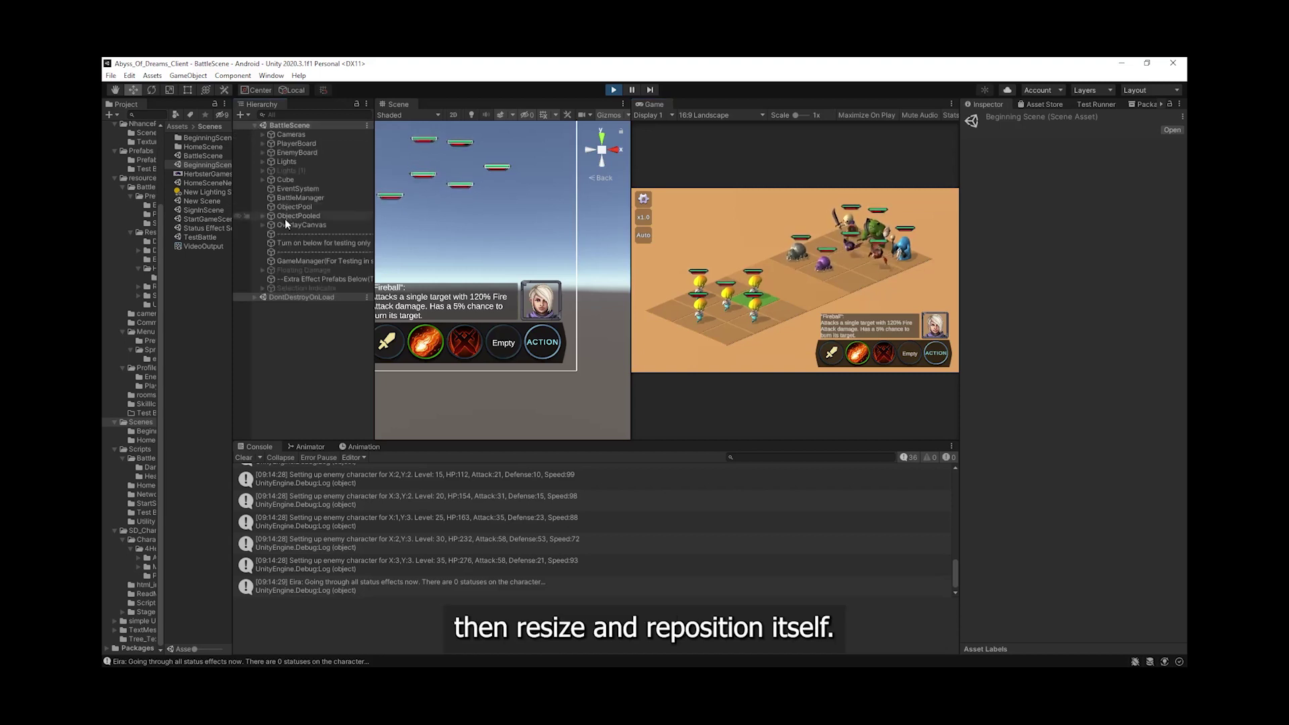
pyautogui.click(884, 353)
pyautogui.click(910, 353)
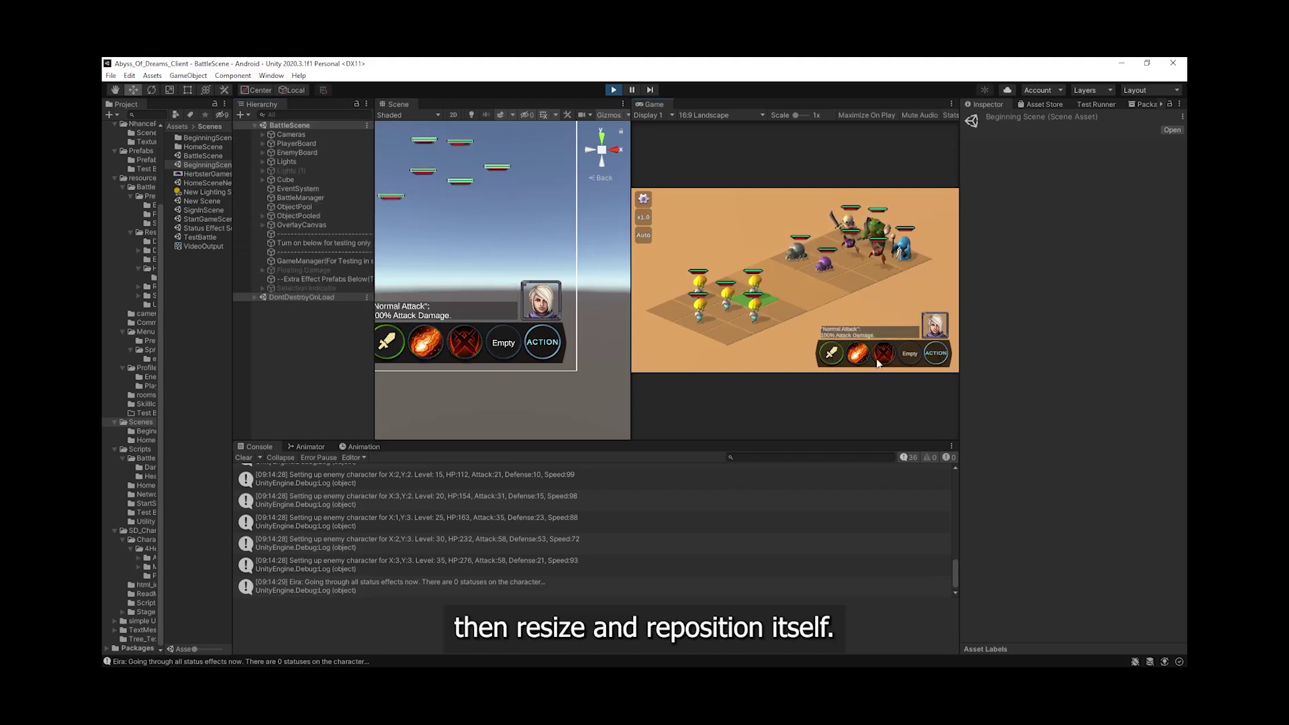
pyautogui.click(884, 354)
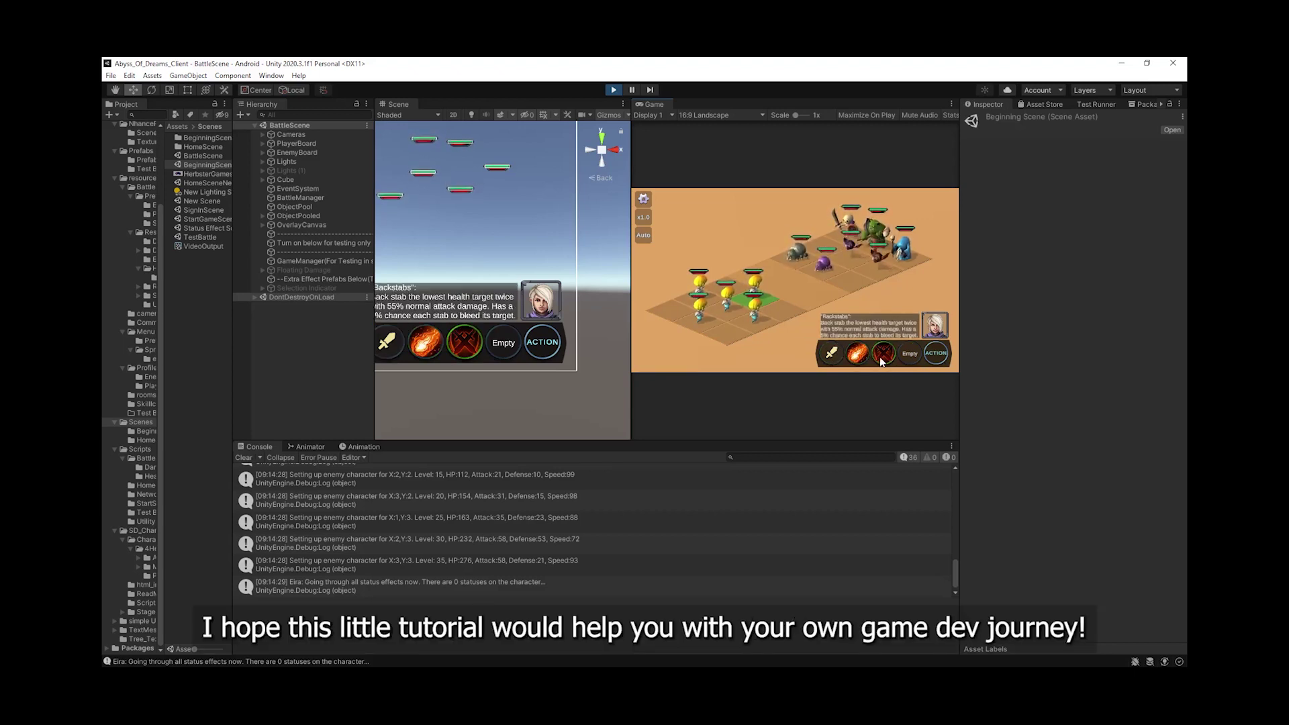
# Turn on auto battle at x2.0 speed, then select and perform Backstabs.
pyautogui.click(857, 354)
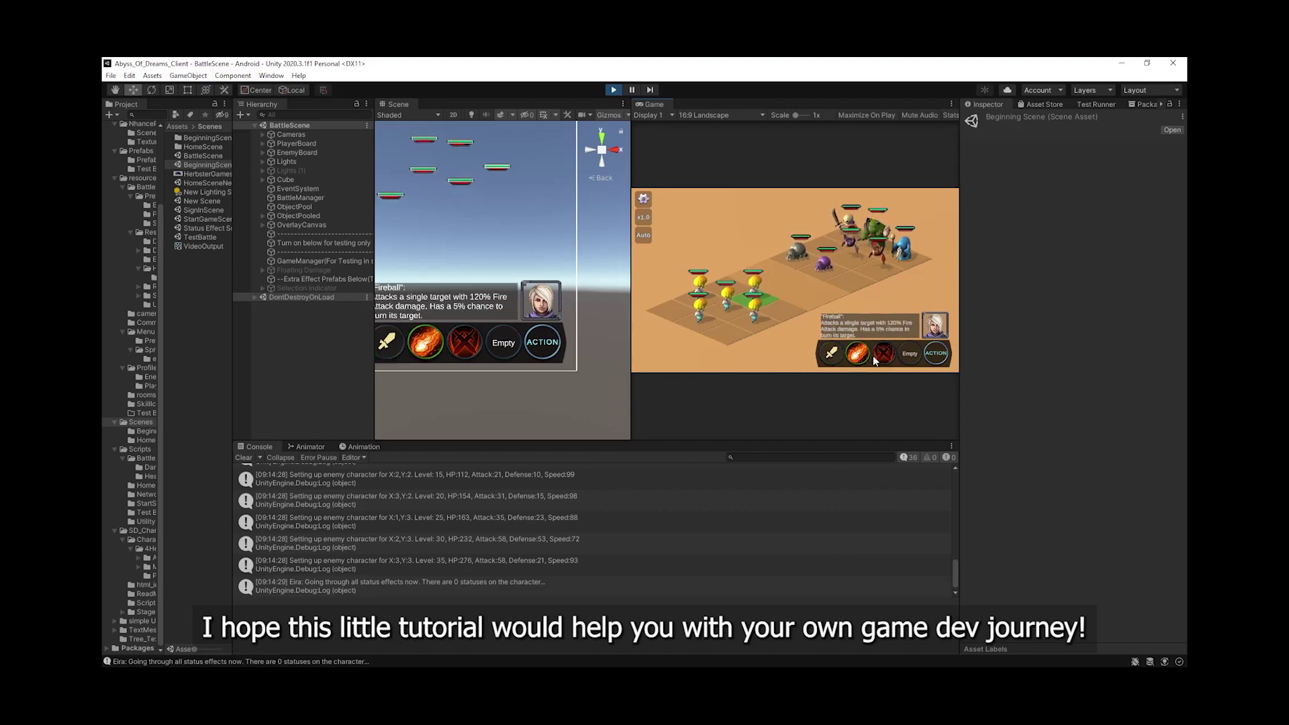
pyautogui.click(834, 355)
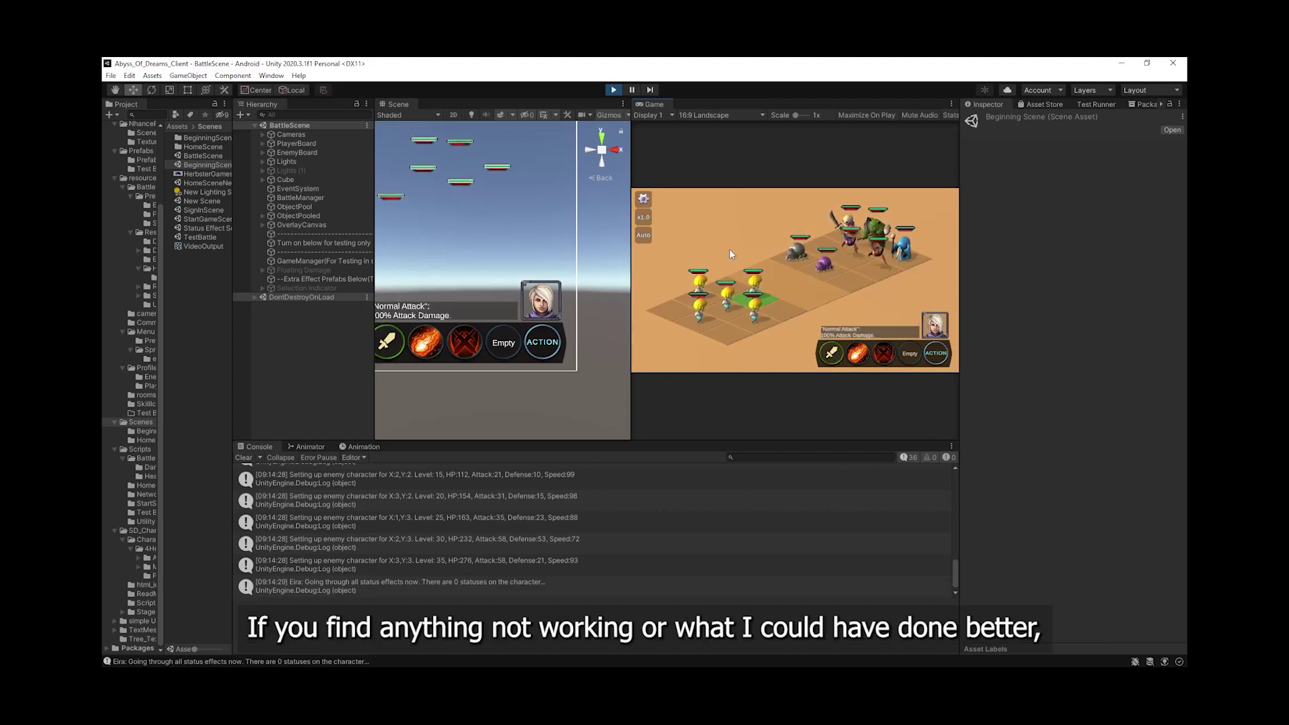
pyautogui.click(644, 237)
pyautogui.click(643, 219)
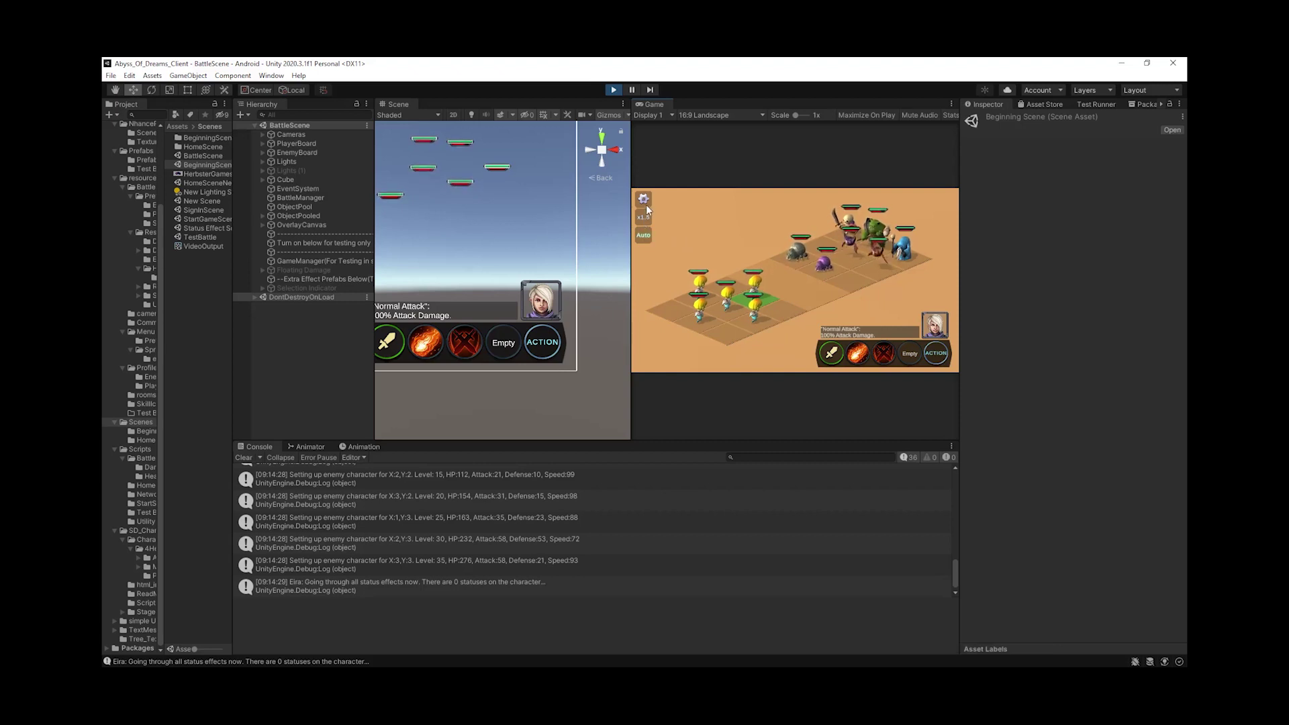
pyautogui.click(643, 217)
pyautogui.click(883, 353)
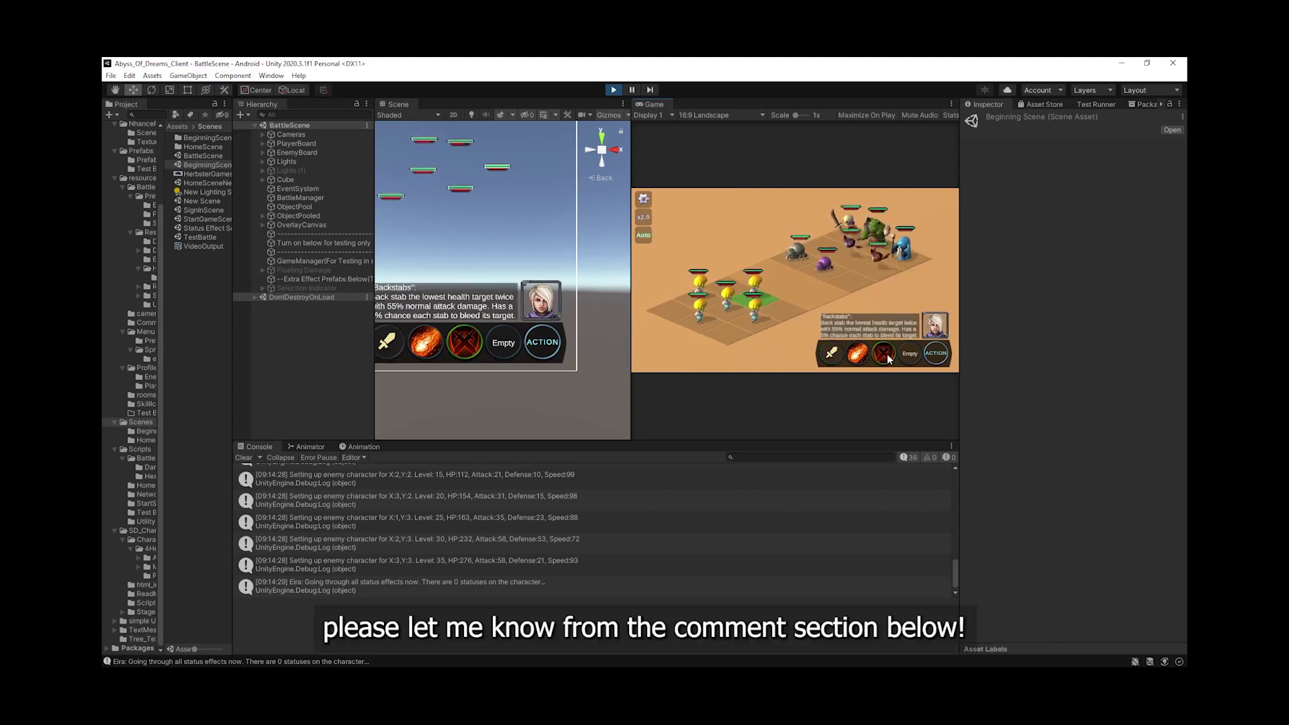
pyautogui.click(933, 360)
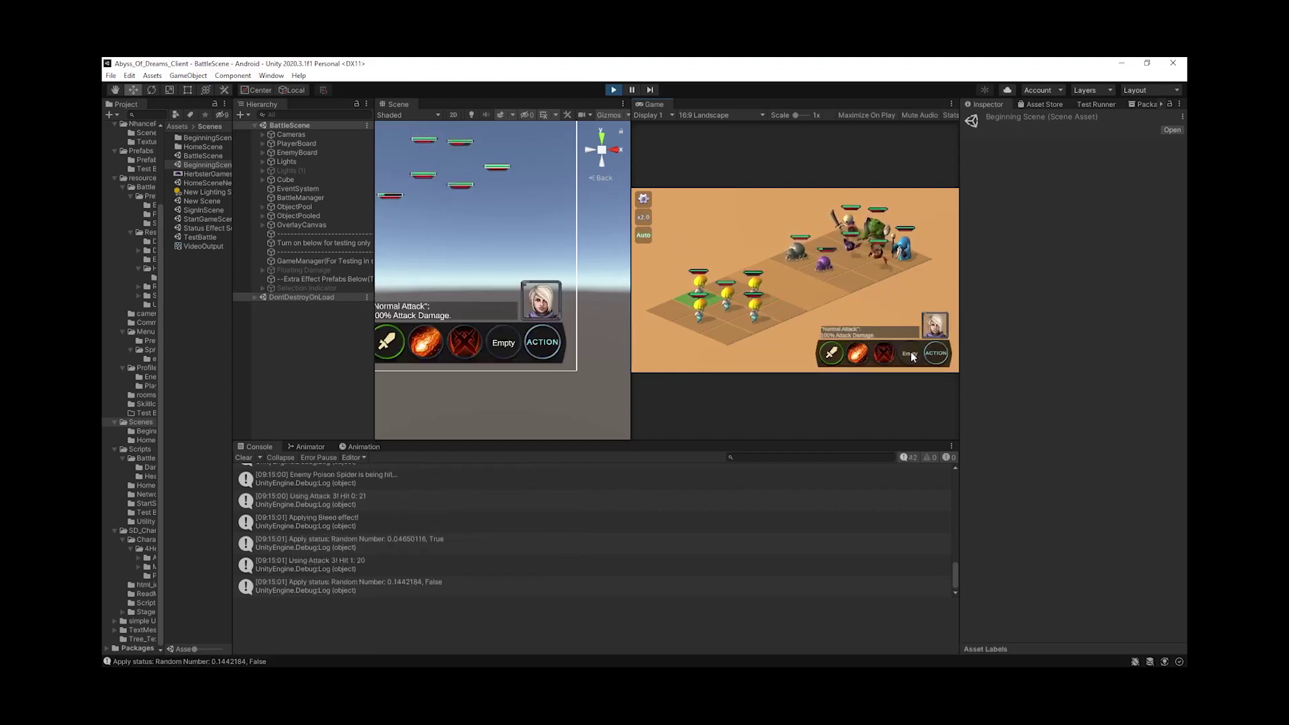